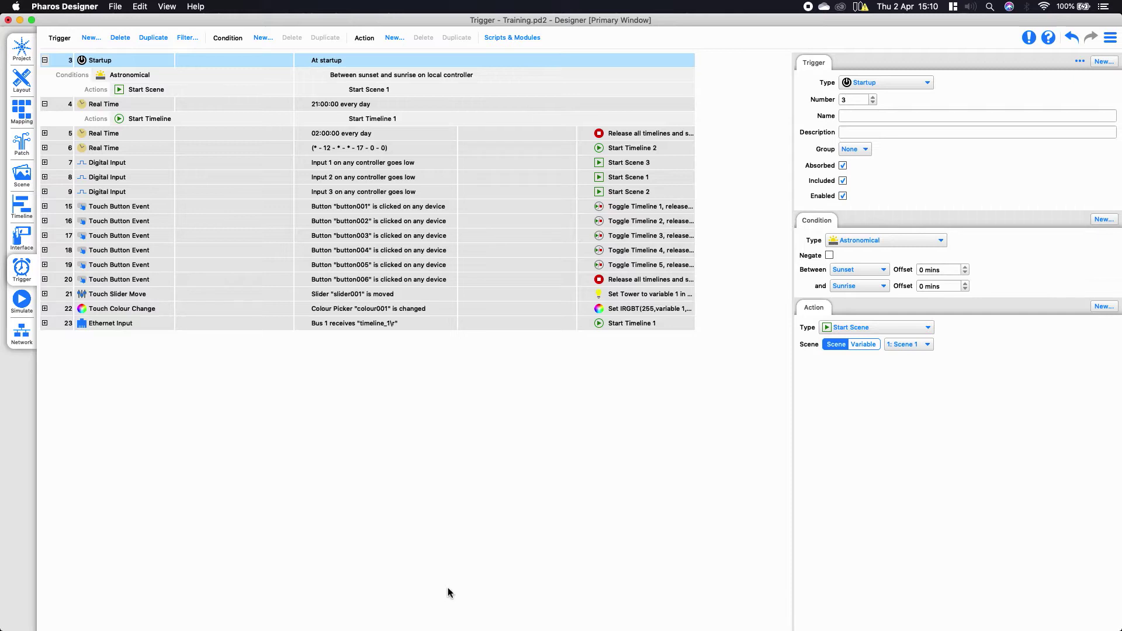
Open the project's module list and read the documentation of the Brompton Tessera Discovery and Cue Stack modules
left_click(525, 38)
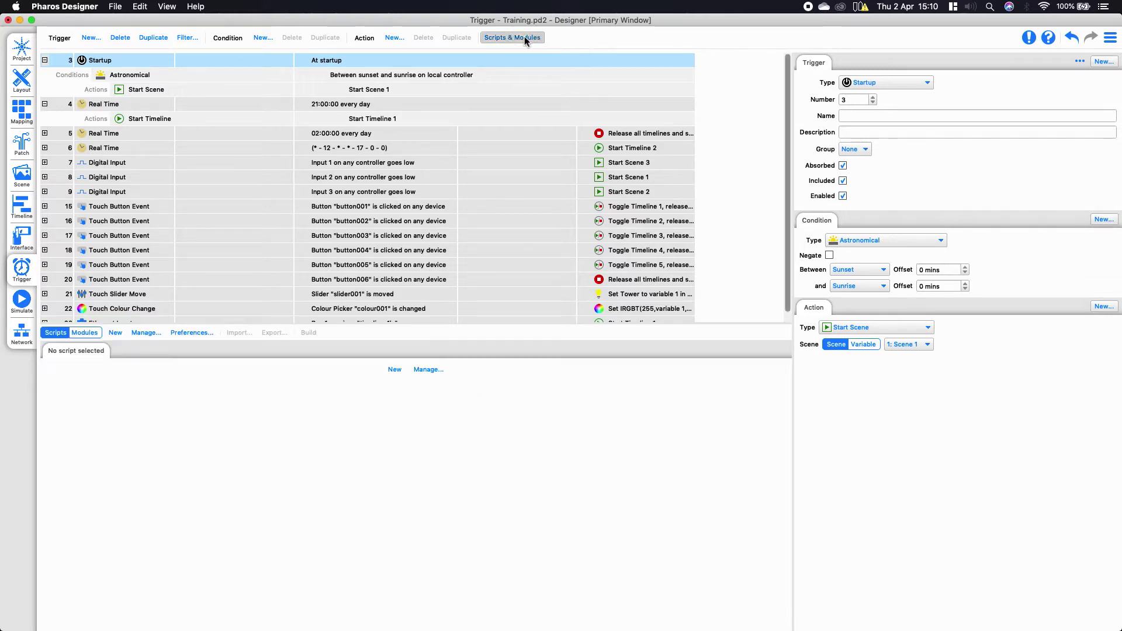
left_click(92, 336)
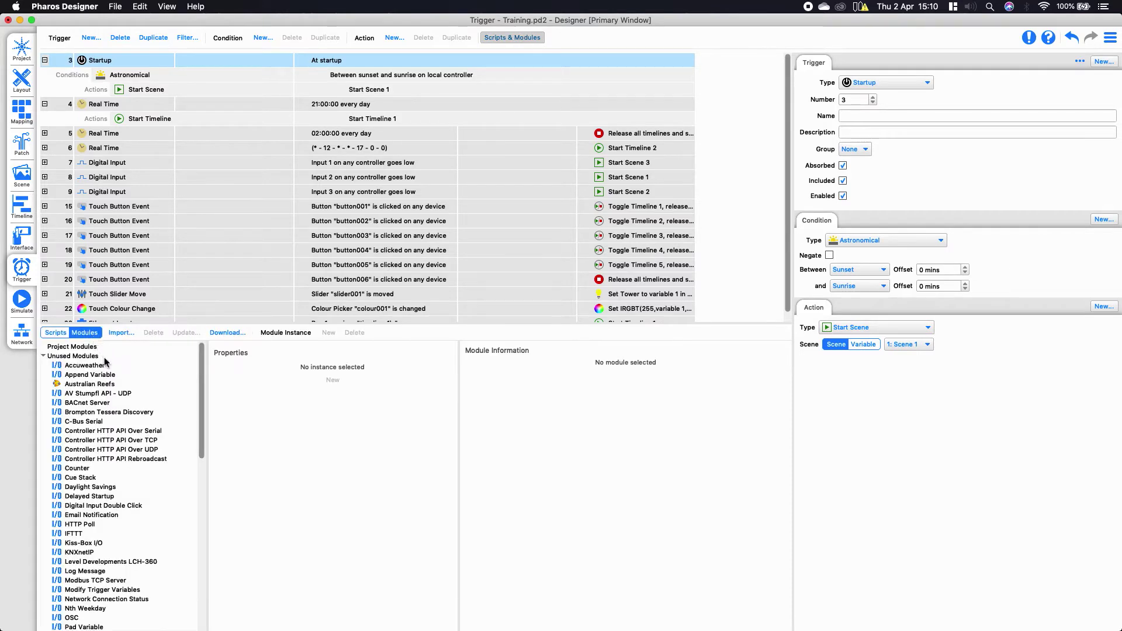
left_click(105, 431)
left_click(102, 413)
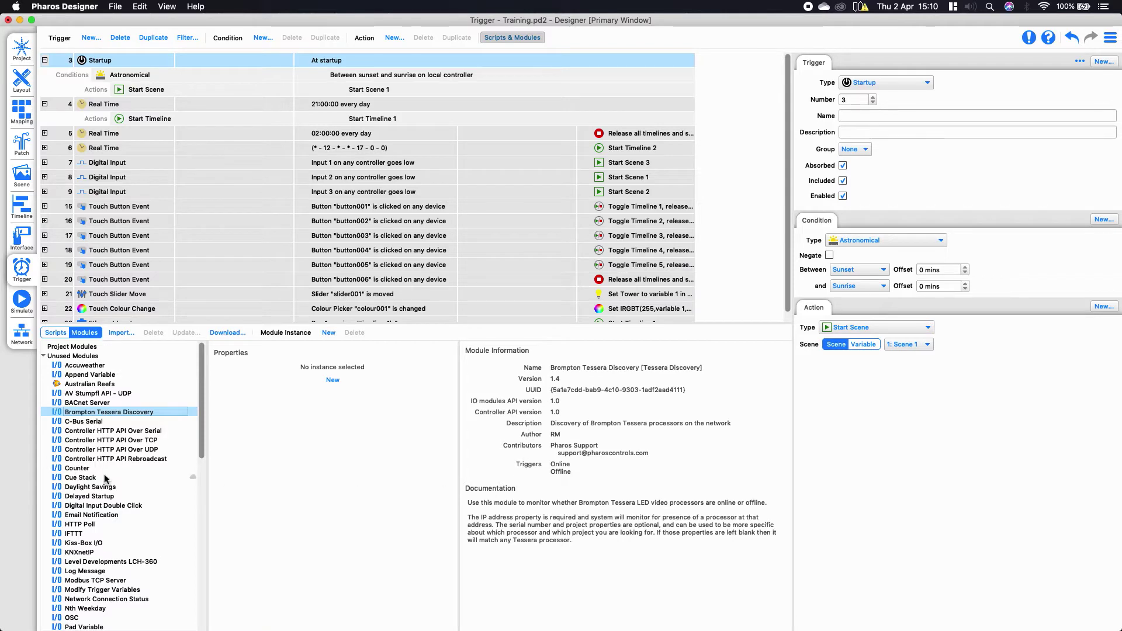
left_click(103, 478)
scroll(522, 497, "down", 5)
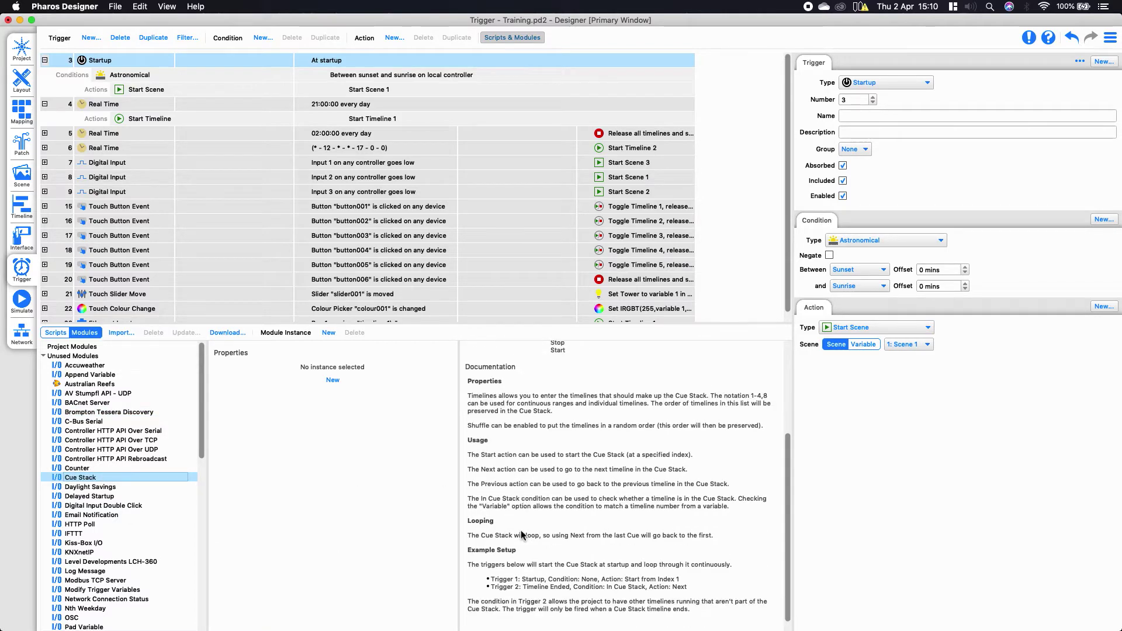
scroll(521, 509, "up", 2)
scroll(522, 508, "up", 2)
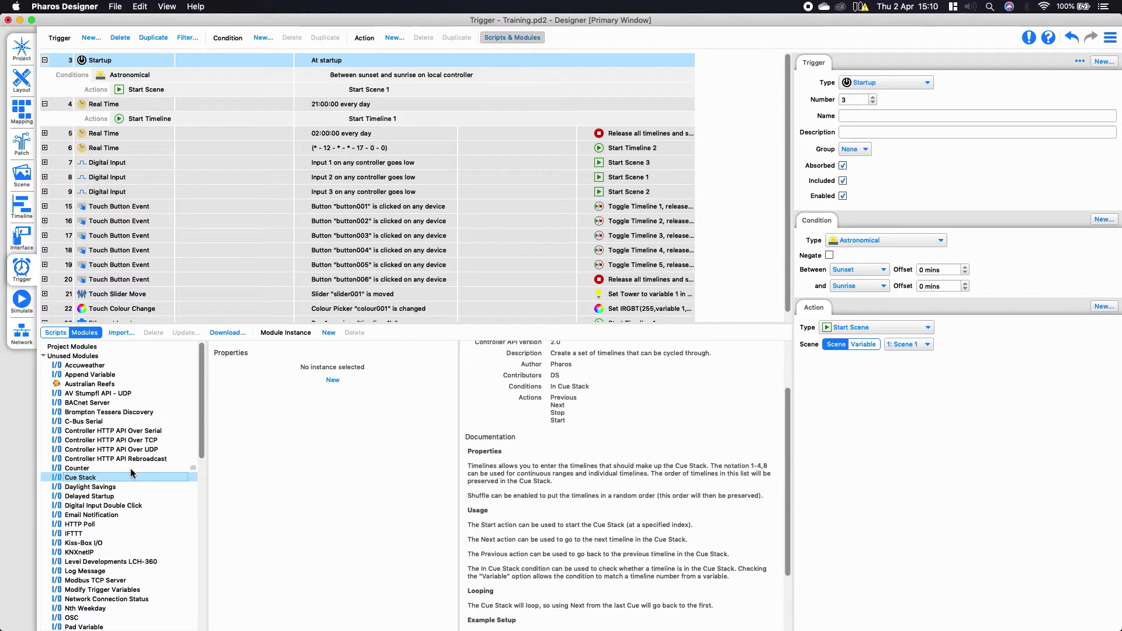
Create an instance of the Email Notification module with "The London Controller" as its From name
left_click(110, 515)
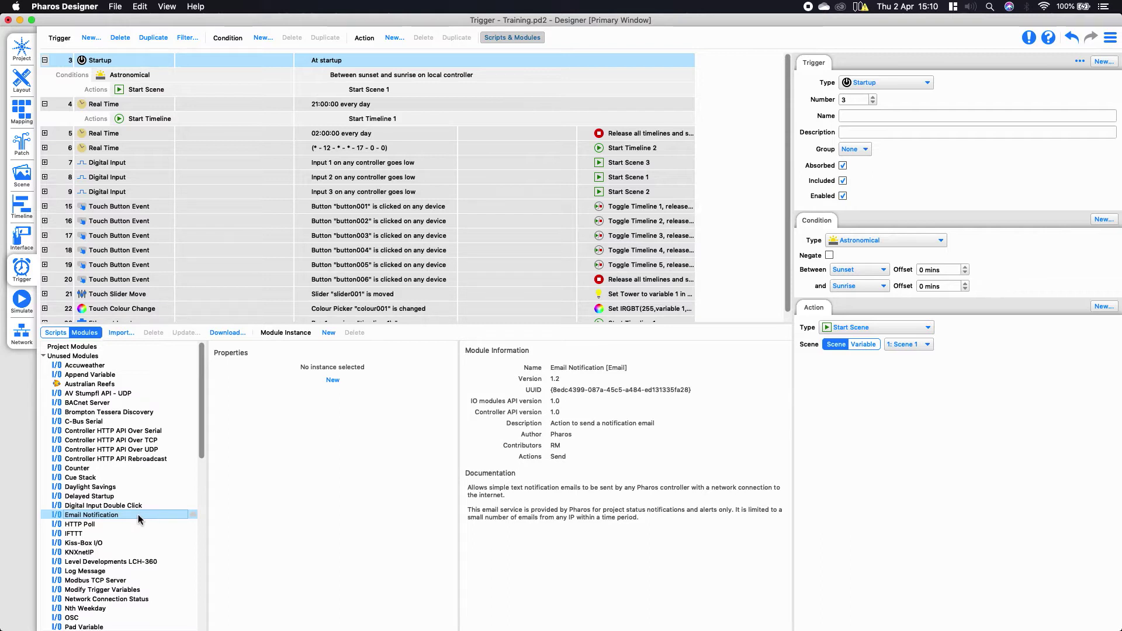
left_click(337, 384)
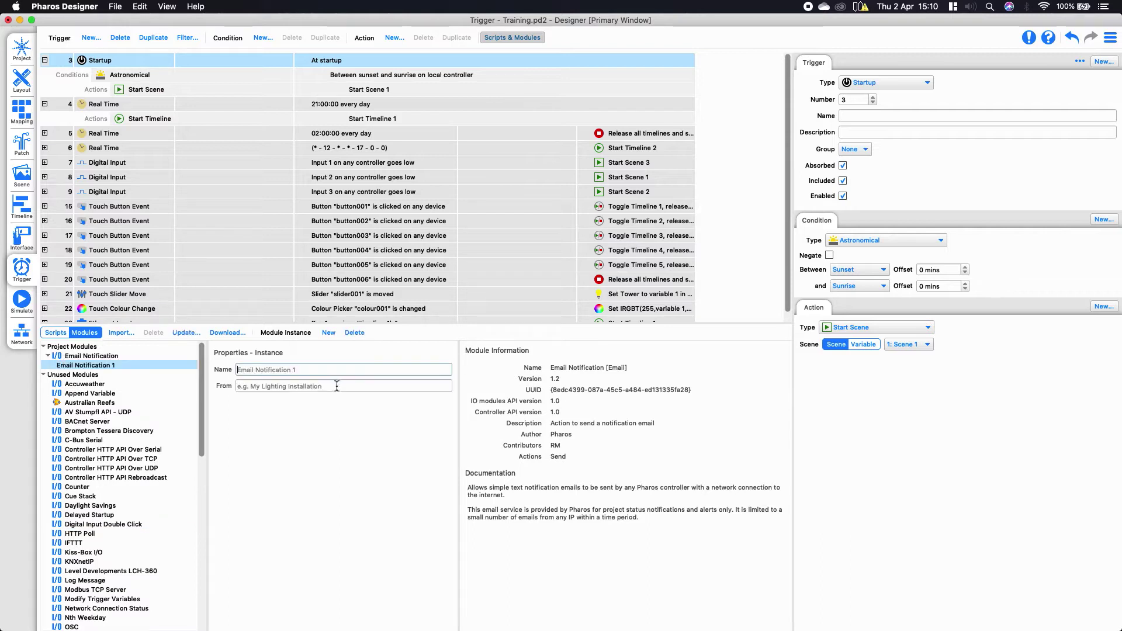
left_click(252, 386)
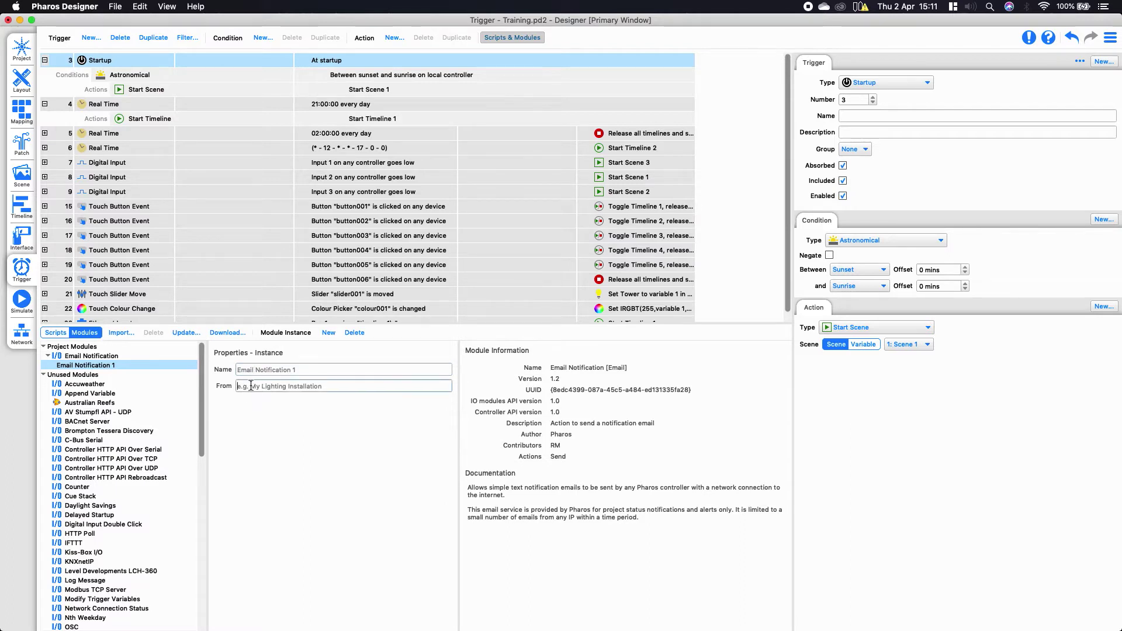
type("The London Controller")
Add an Email: Send action to the Startup trigger
left_click(374, 89)
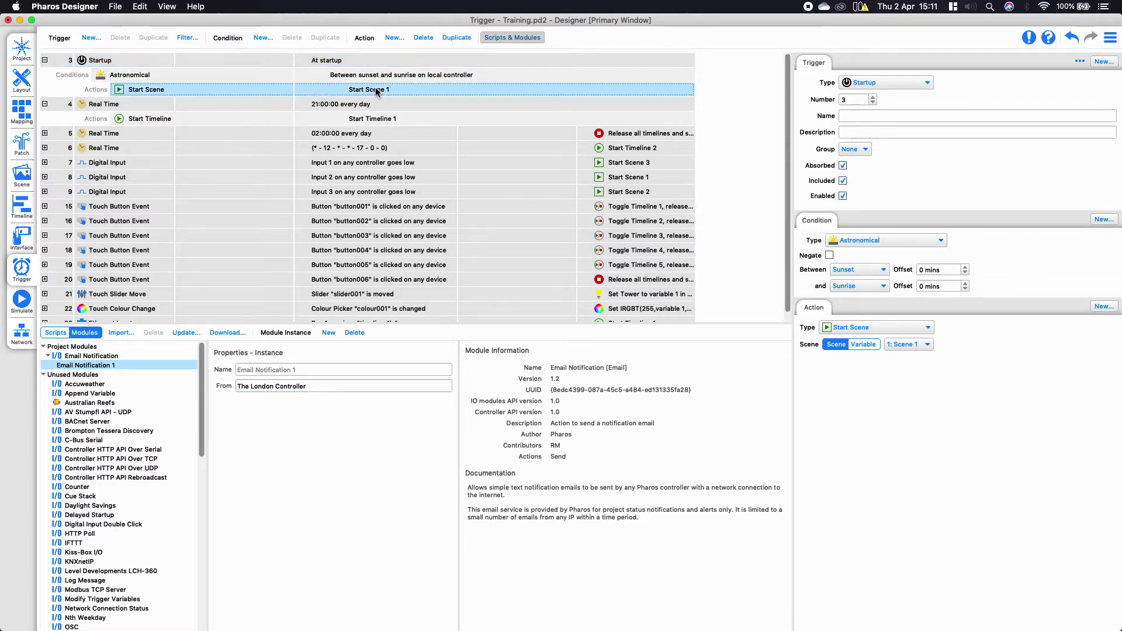
left_click(1103, 307)
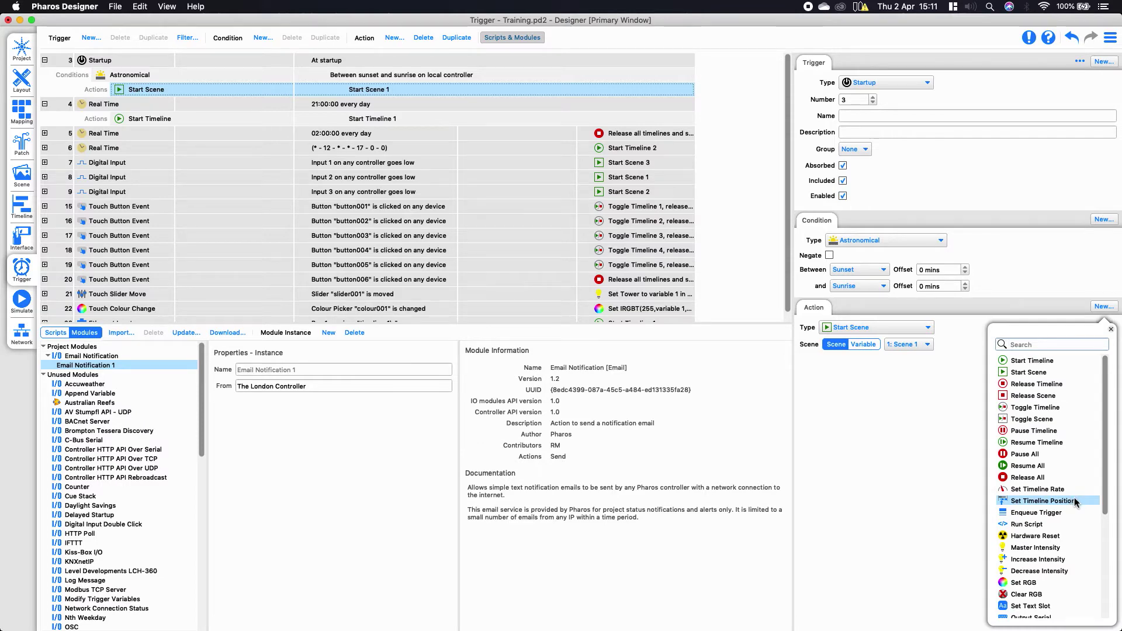
scroll(1076, 500, "down", 5)
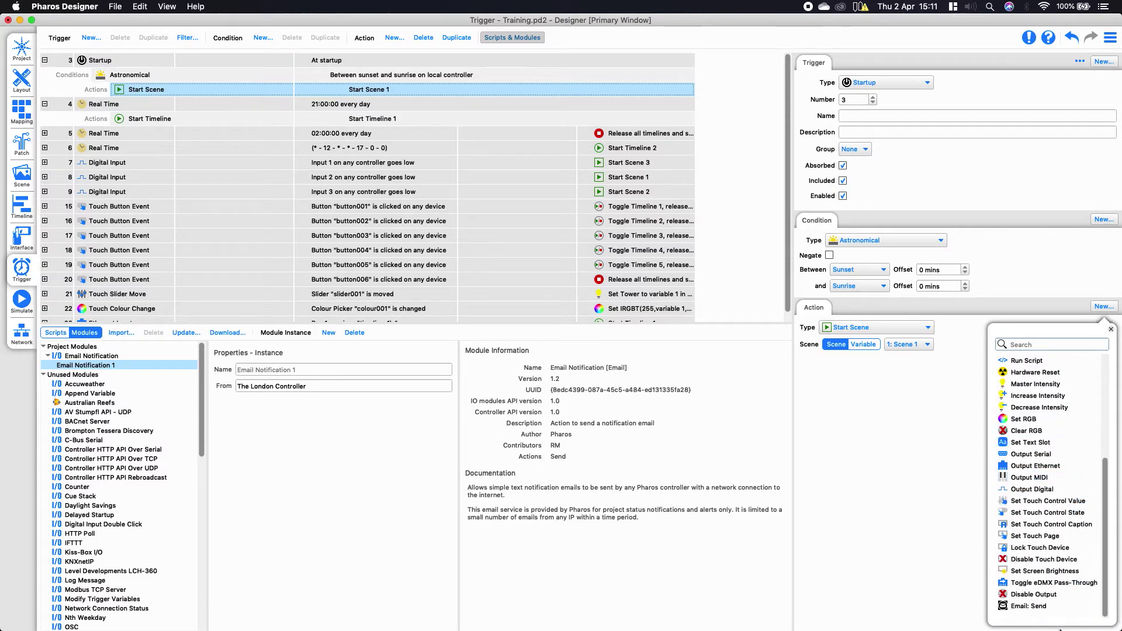
left_click(1023, 606)
Fill in the email action with the support destination address, subject "Alert" and body "The controller has restarted"
double_click(929, 360)
type("support")
left_click(1003, 377)
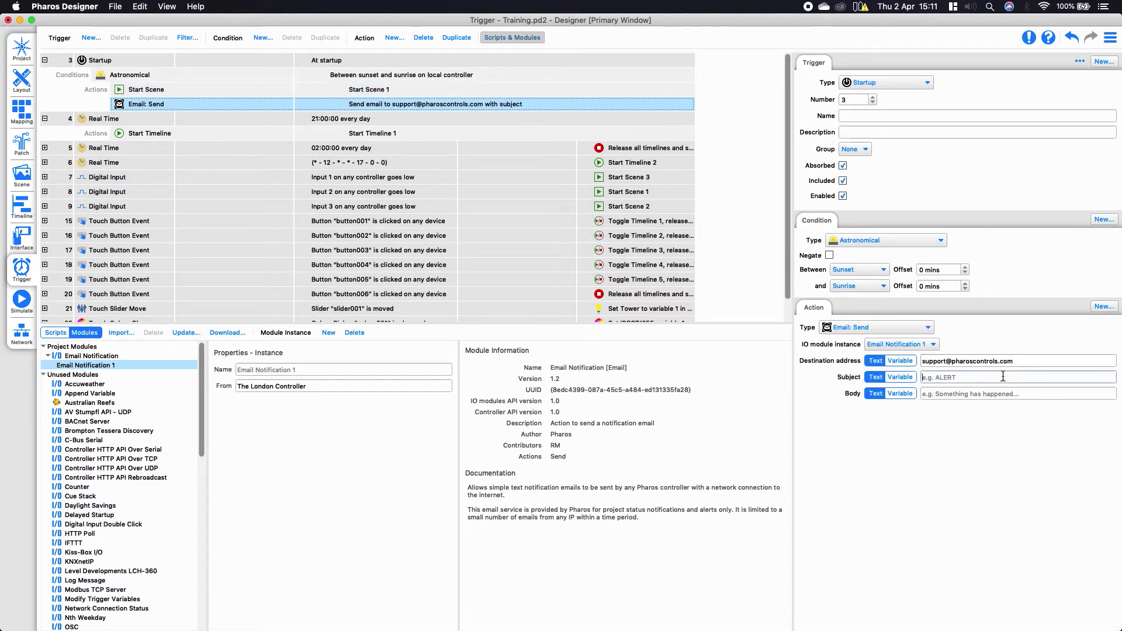
type("Alert")
left_click(979, 393)
type("The controller has restarted")
left_click(954, 378)
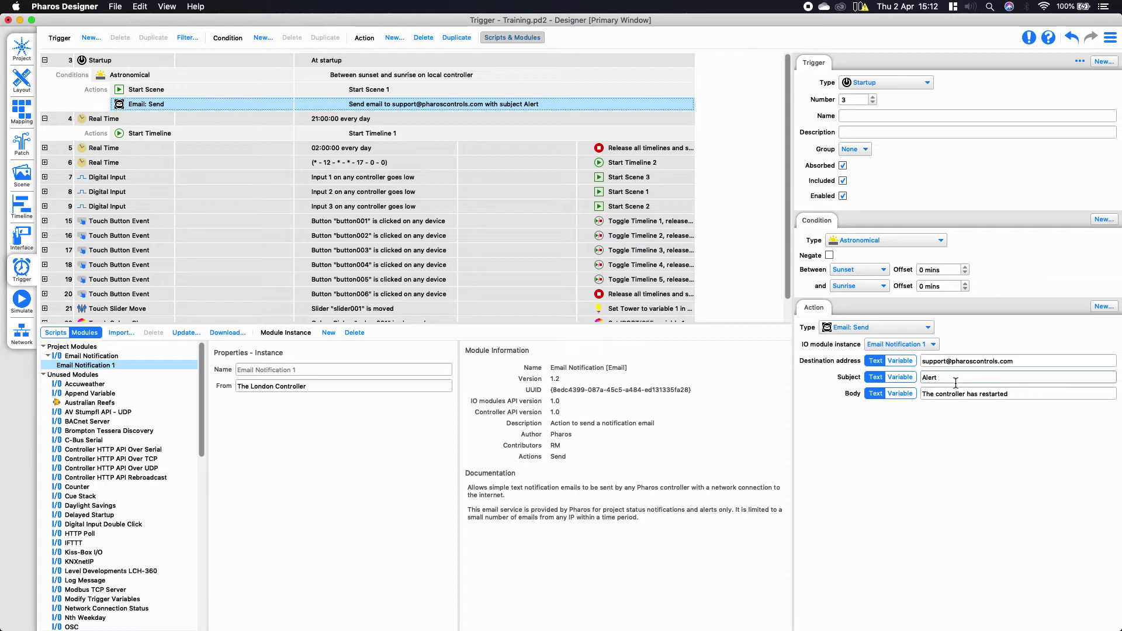
Create an instance of the Accuweather module with the location London and Metric units
left_click(87, 386)
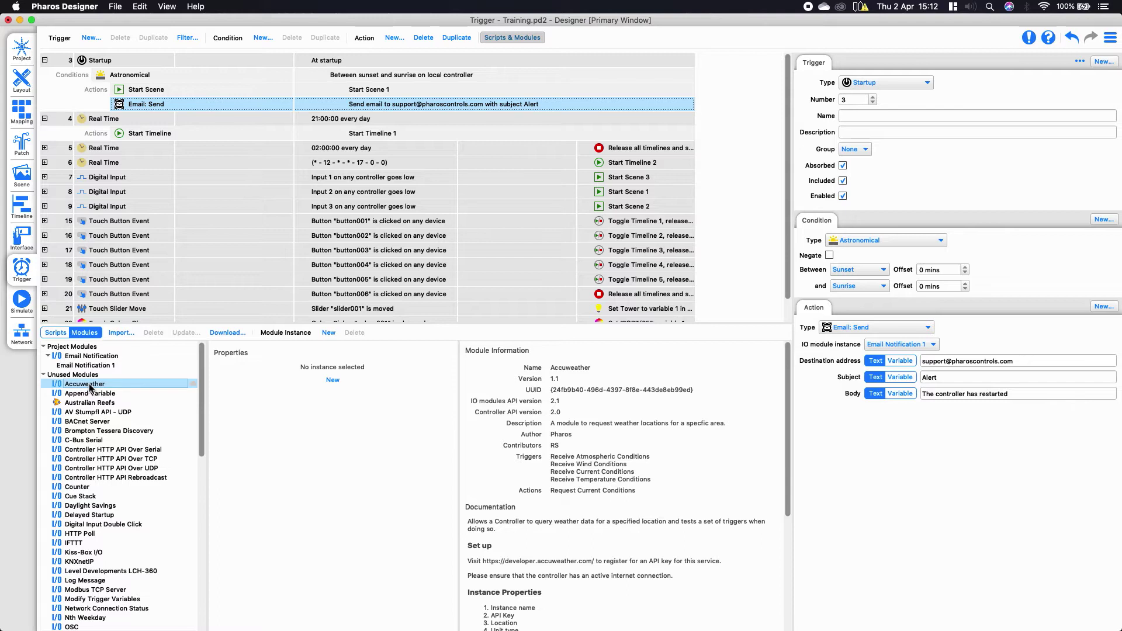
left_click(333, 380)
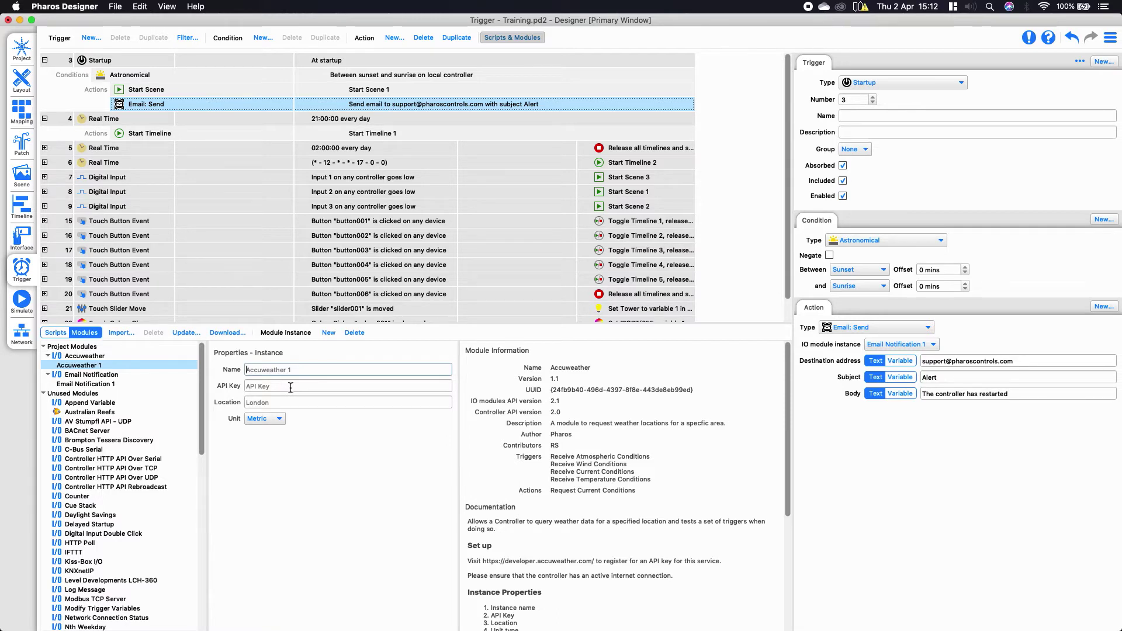
left_click(290, 388)
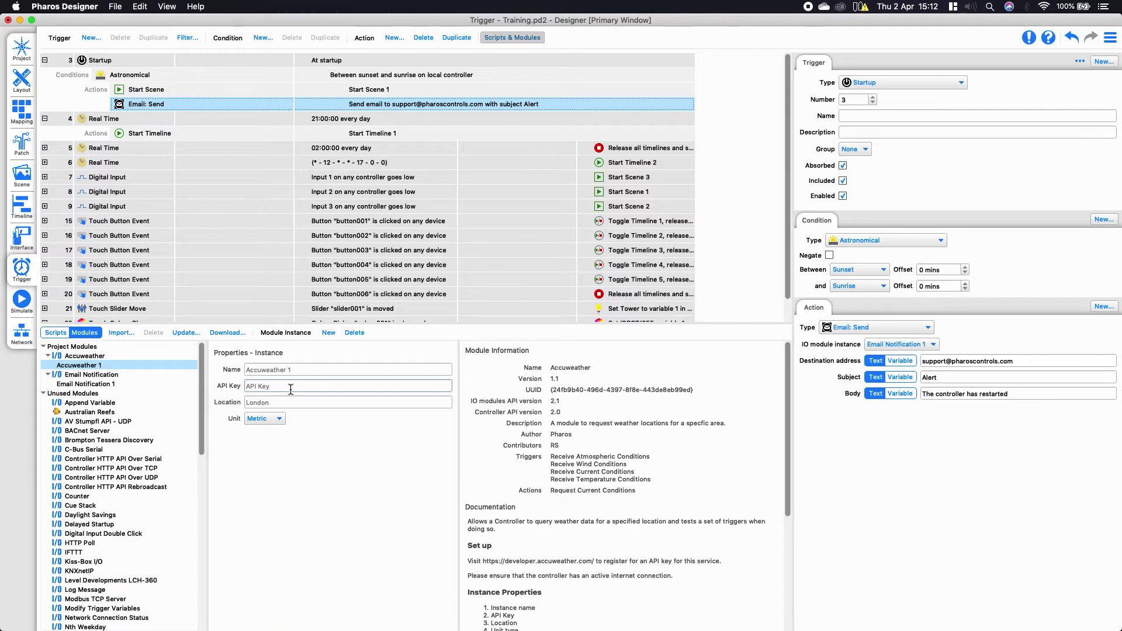
left_click(280, 403)
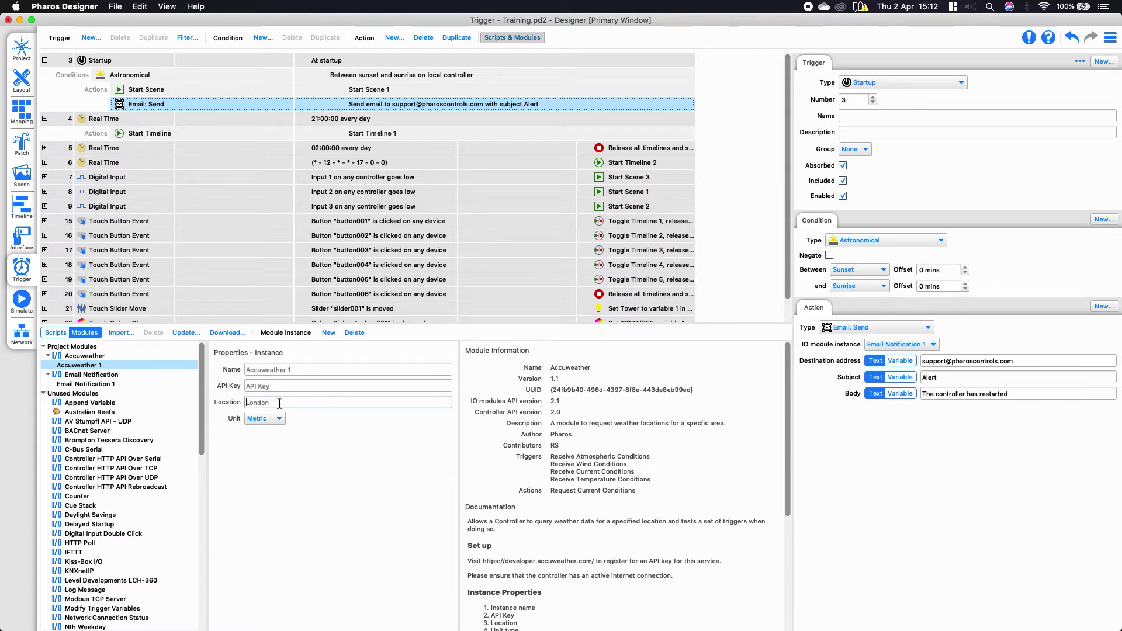
type("London")
left_click(268, 419)
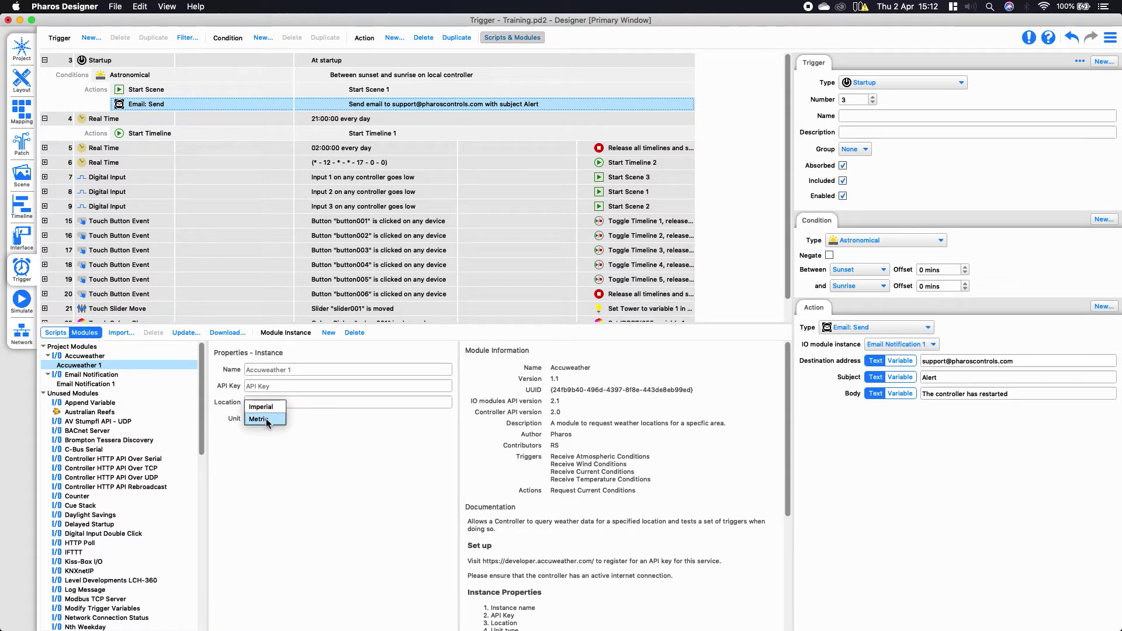
left_click(265, 418)
left_click(91, 38)
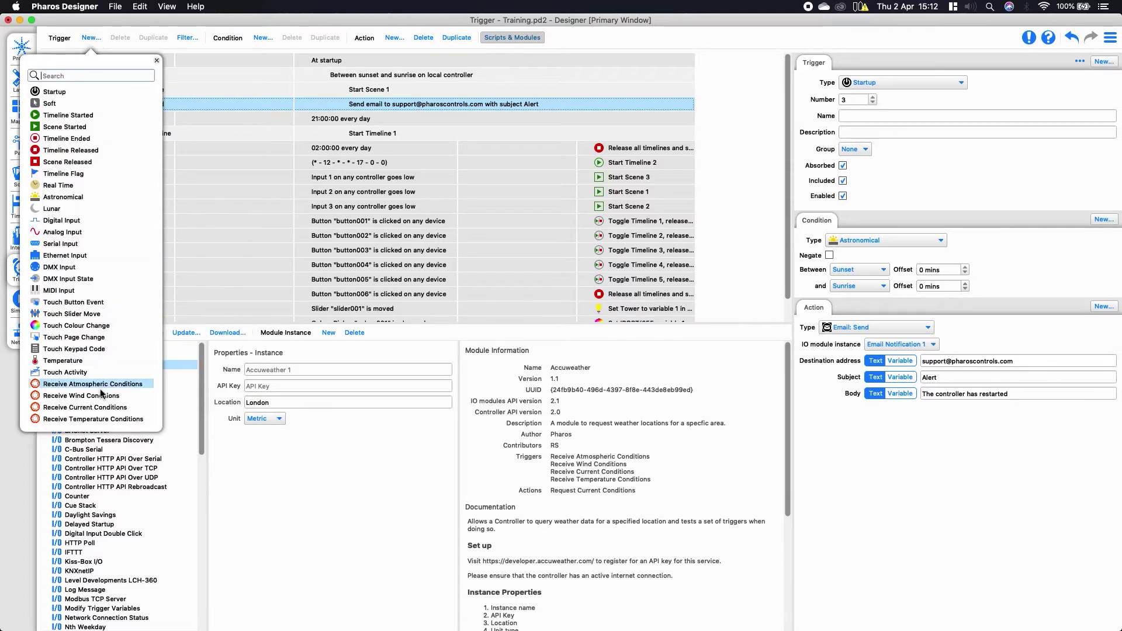
left_click(395, 37)
left_click(394, 38)
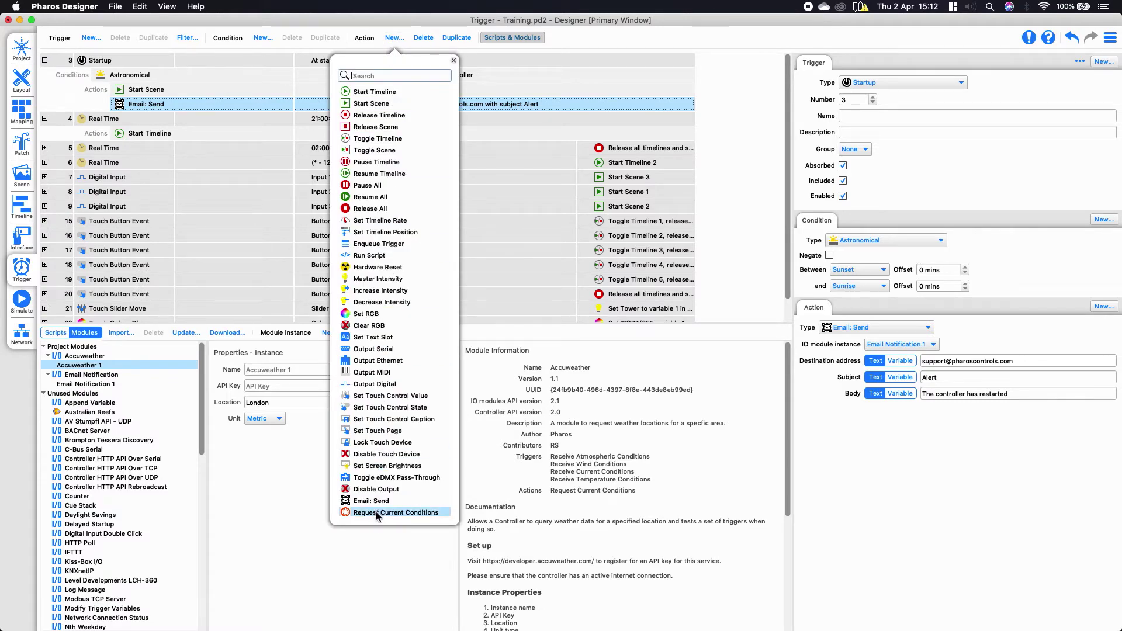
left_click(282, 525)
Add a Request Current Conditions action to the Real Time trigger that runs at 21:00:00 every day
left_click(337, 119)
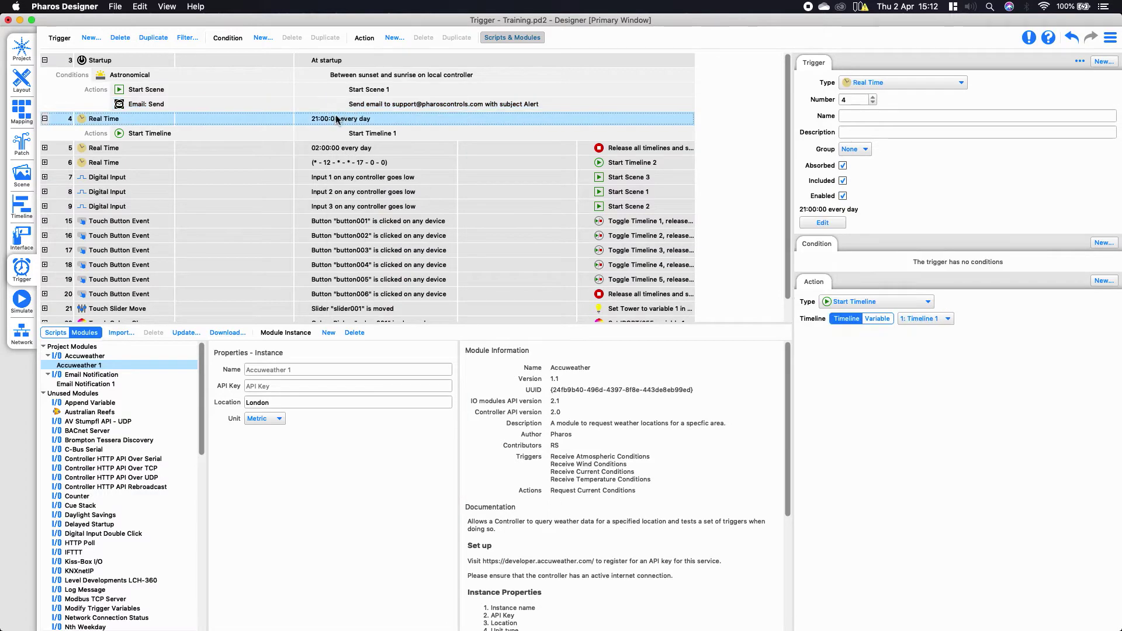
left_click(1104, 280)
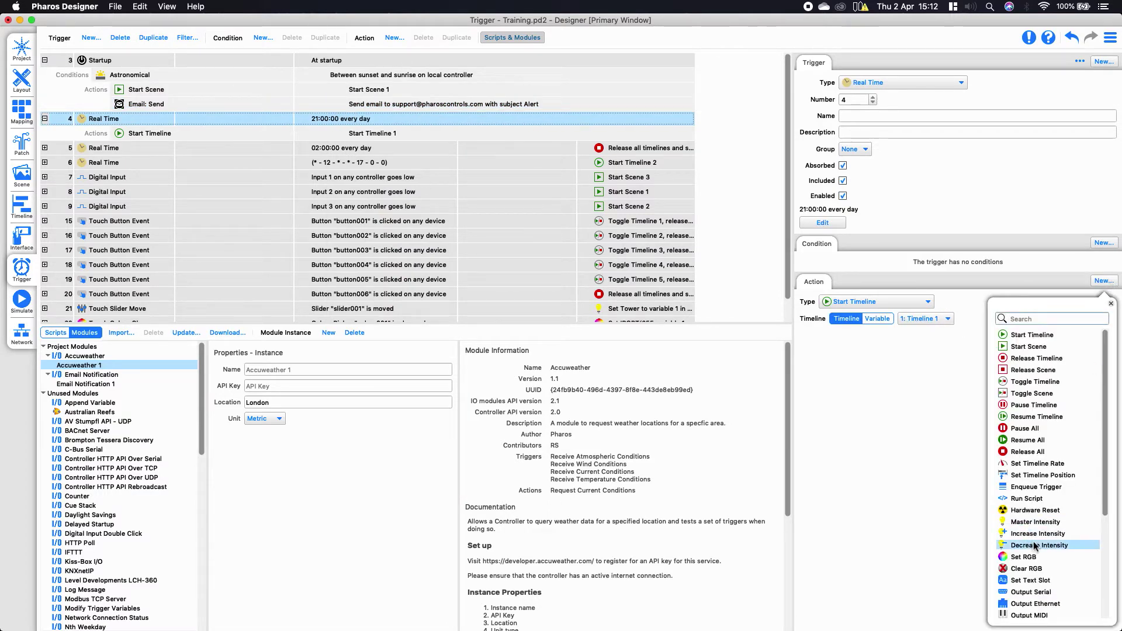
scroll(1034, 546, "down", 5)
left_click(1040, 614)
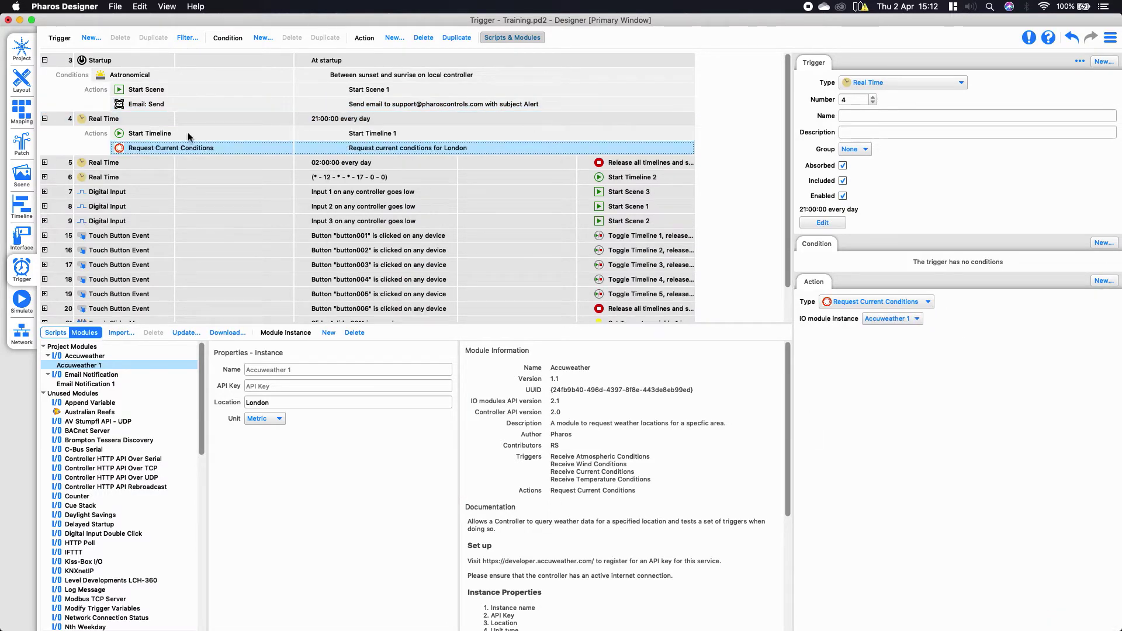
Enlarge the trigger list area and add a Receive Current Conditions trigger with its weather conditions set to Rain
scroll(184, 166, "down", 2)
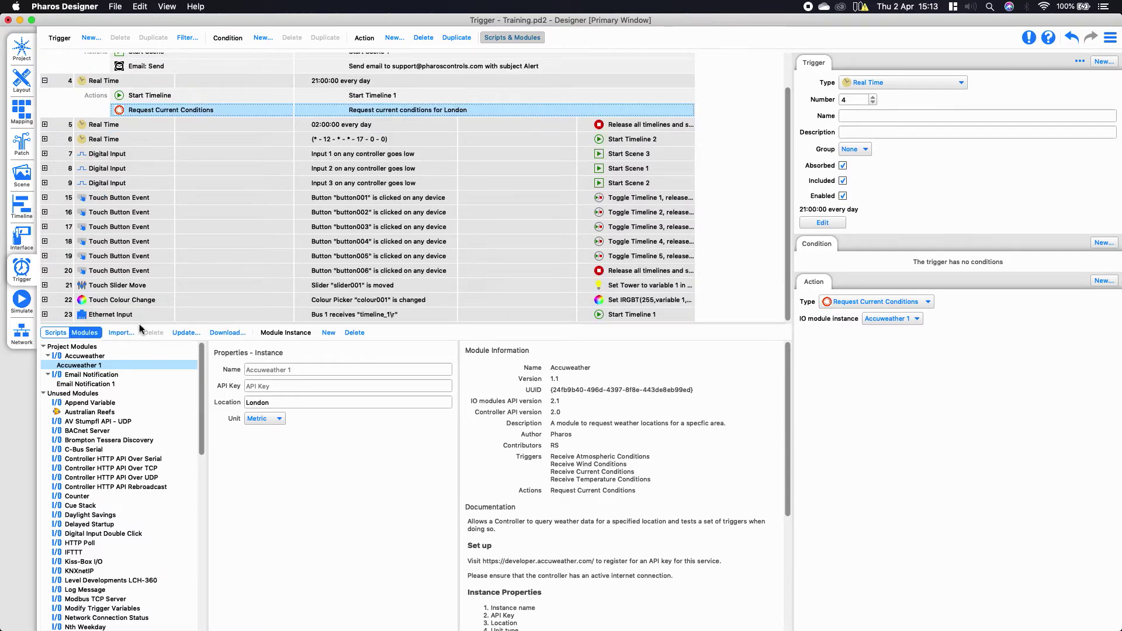
left_click_drag(141, 325, 140, 363)
left_click(88, 38)
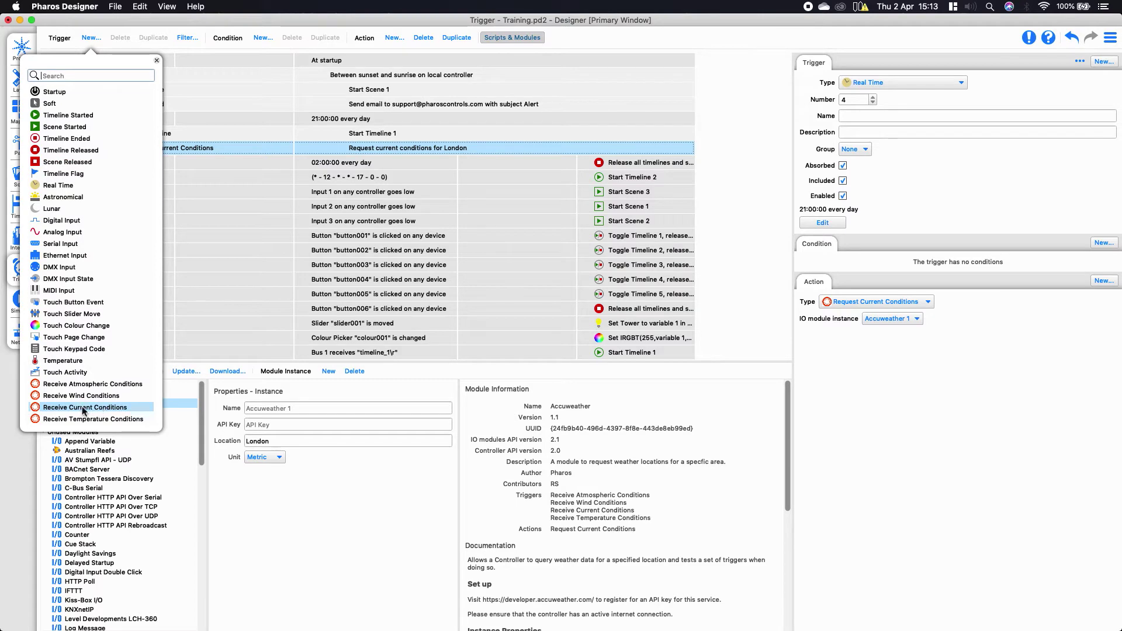
left_click(93, 408)
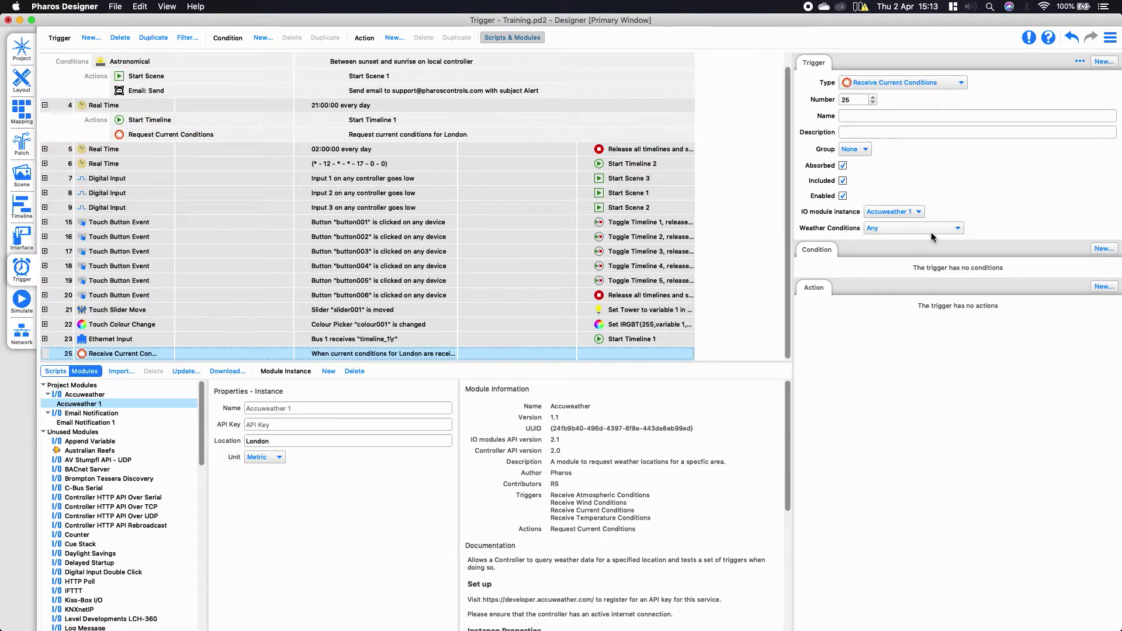
left_click(896, 226)
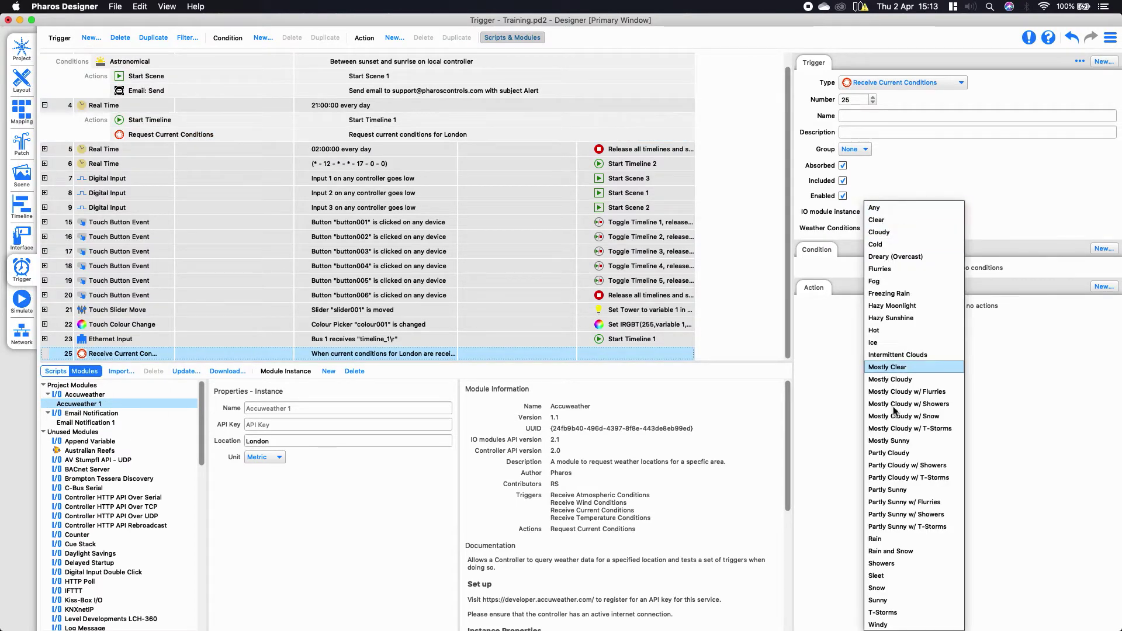
left_click(876, 540)
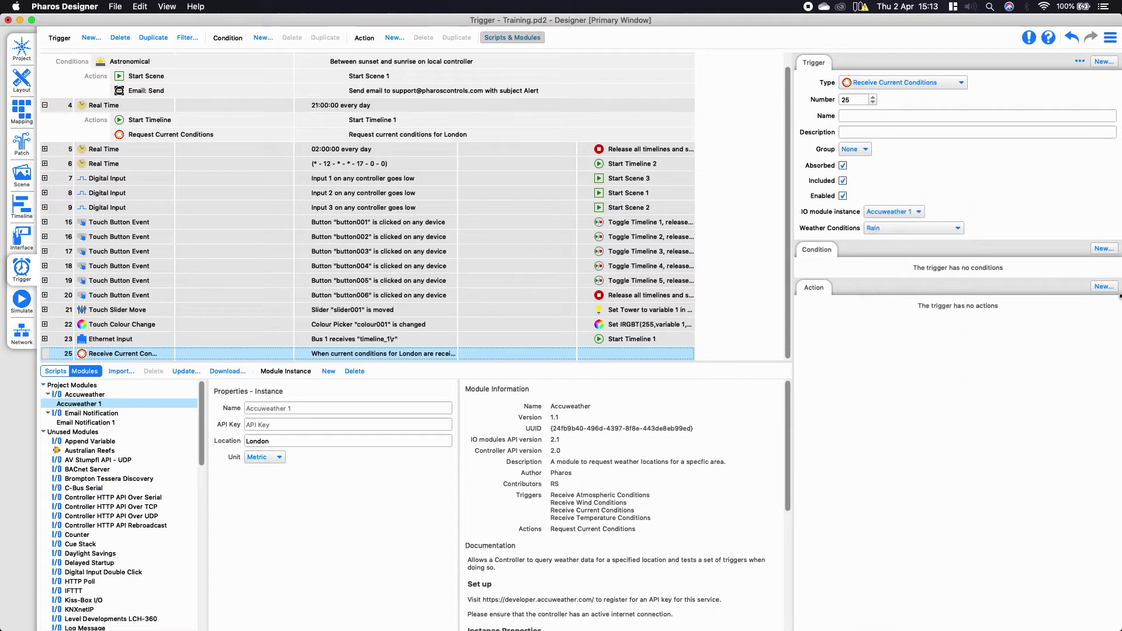
Give the rain trigger a Start Timeline action that starts Timeline 8
left_click(1104, 287)
left_click(1032, 341)
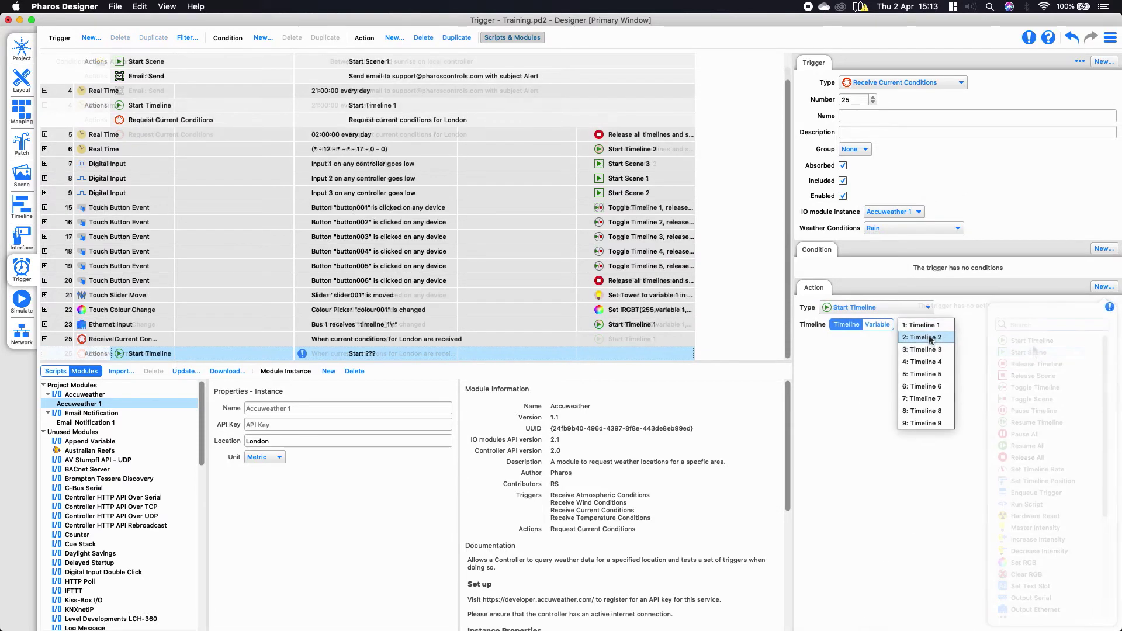
left_click(918, 411)
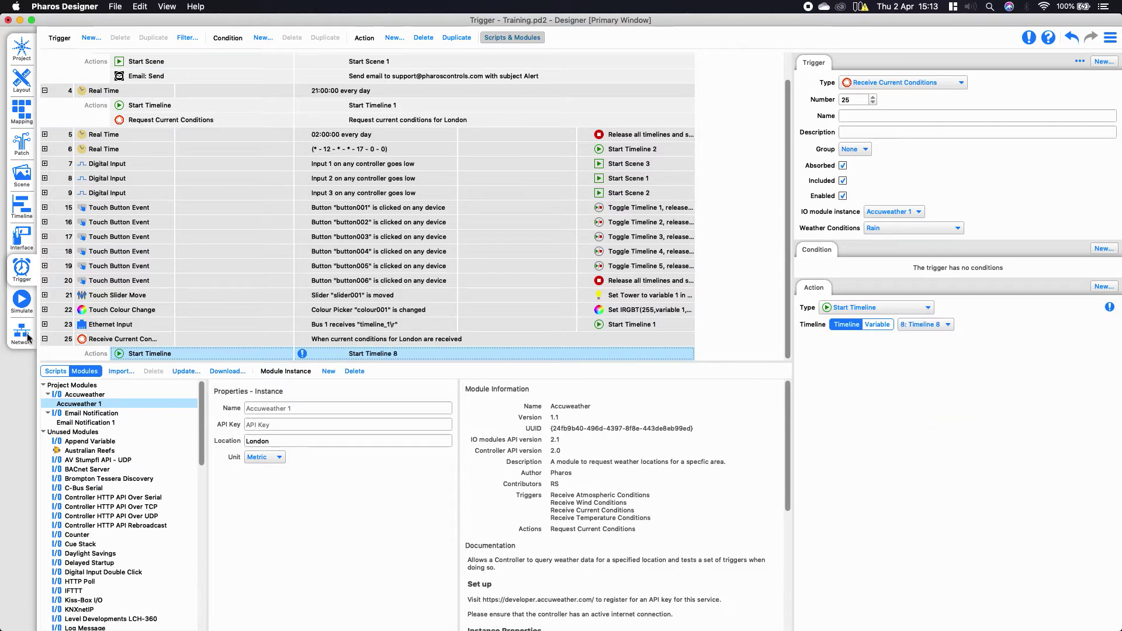
Collapse the expanded entries of triggers 25, 4 and 3, and widen the module list
left_click(44, 339)
left_click(45, 104)
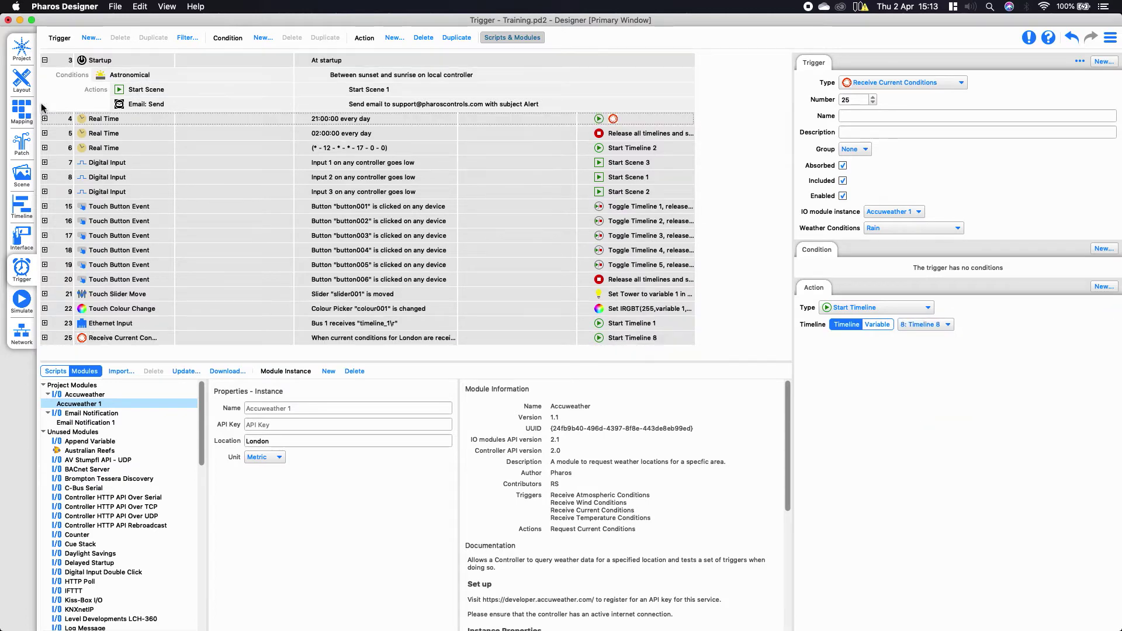
left_click(44, 59)
left_click_drag(202, 436, 229, 490)
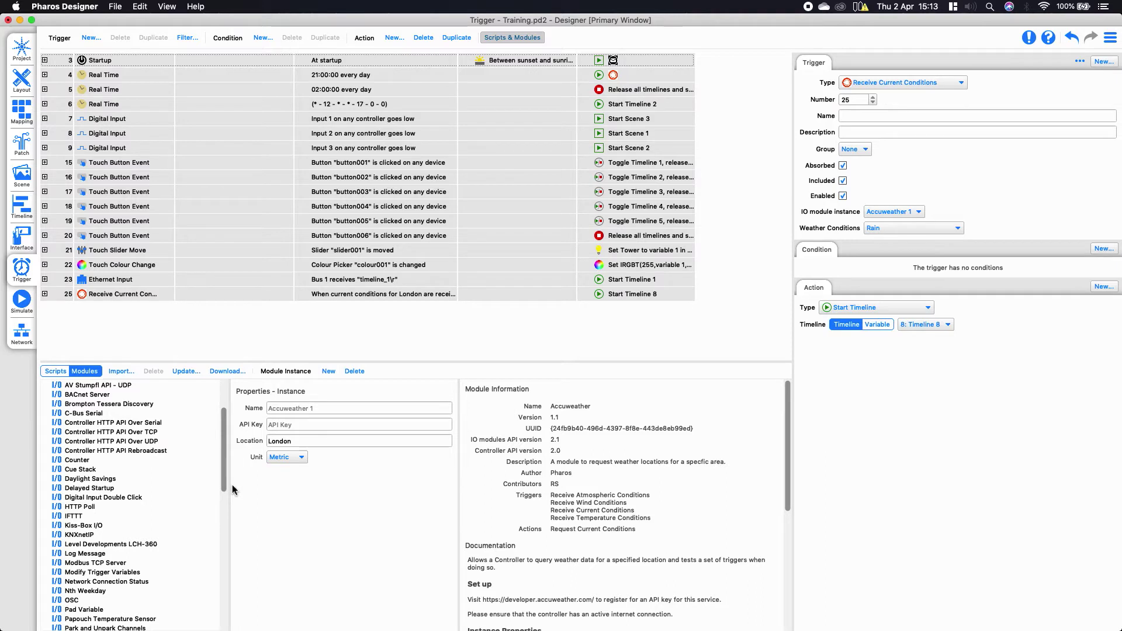
Assign the three Real Time triggers, numbers 4 to 6, to the red group
left_click(92, 77)
left_click(99, 106, "shift")
left_click(855, 150)
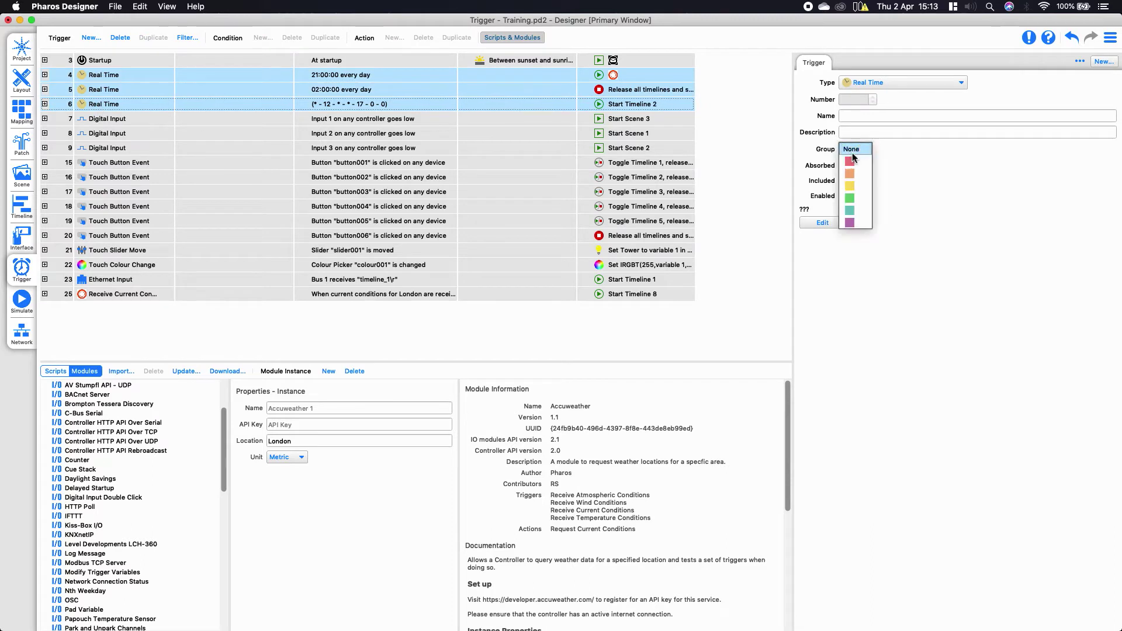
left_click(851, 157)
Assign the three Digital Input triggers, numbers 7 to 9, to the yellow group
left_click(121, 118)
left_click(128, 149, "shift")
left_click(853, 150)
left_click(850, 186)
Assign the six Touch Button Event triggers, numbers 15 to 20, to the green group
left_click(154, 166)
left_click(147, 237, "shift")
left_click(855, 150)
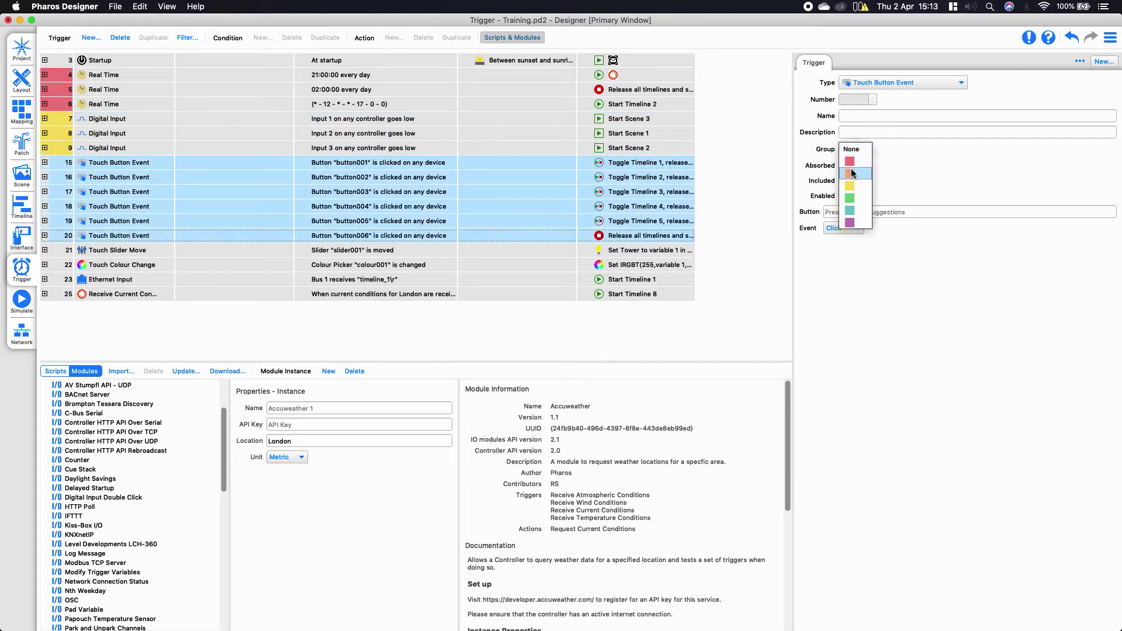
left_click(857, 205)
Assign the Touch Slider Move trigger 21 and the Touch Colour Change trigger 22 to the green group
left_click(105, 255)
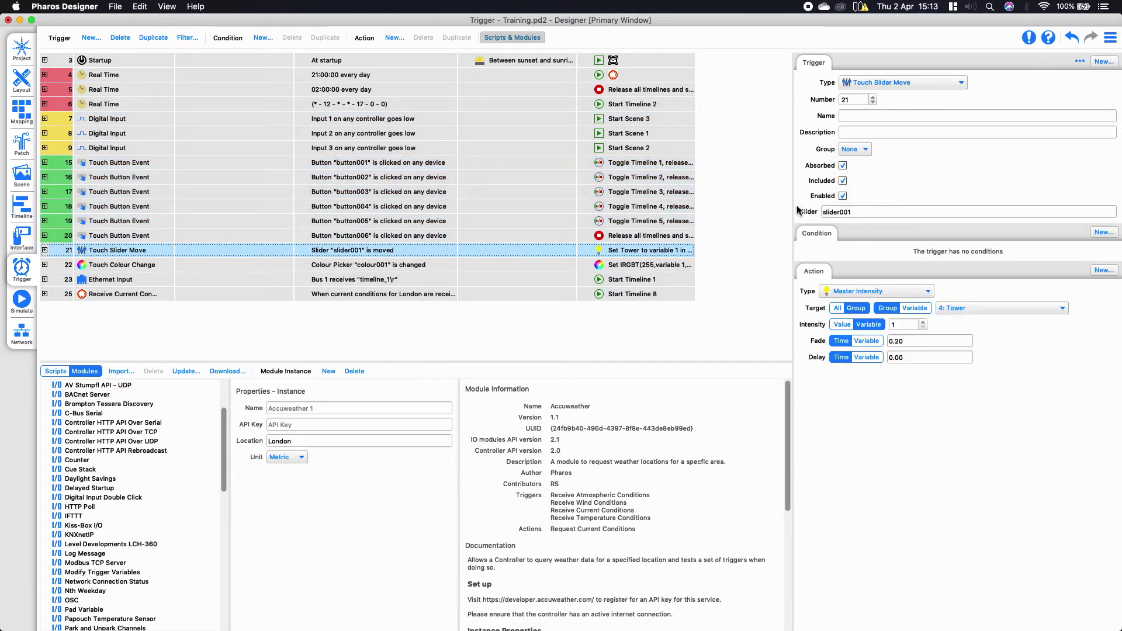
left_click(855, 151)
left_click(850, 199)
left_click(123, 268)
left_click(854, 149)
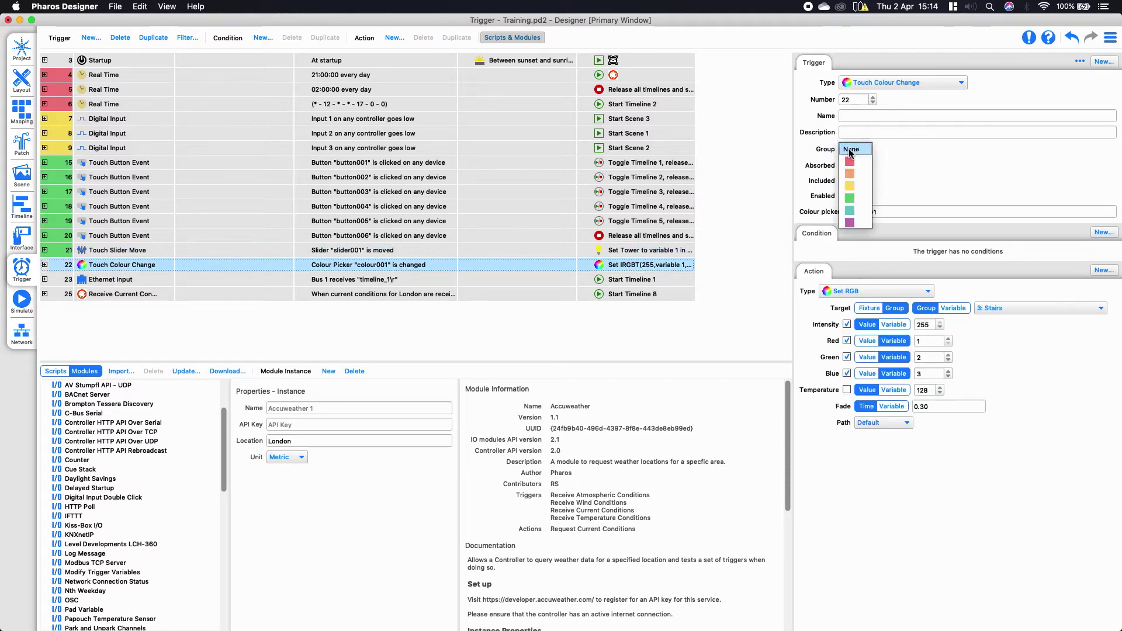
left_click(854, 201)
Assign the Ethernet Input trigger 23 to the orange group and the Receive Current Conditions trigger 25 to the purple group
left_click(112, 280)
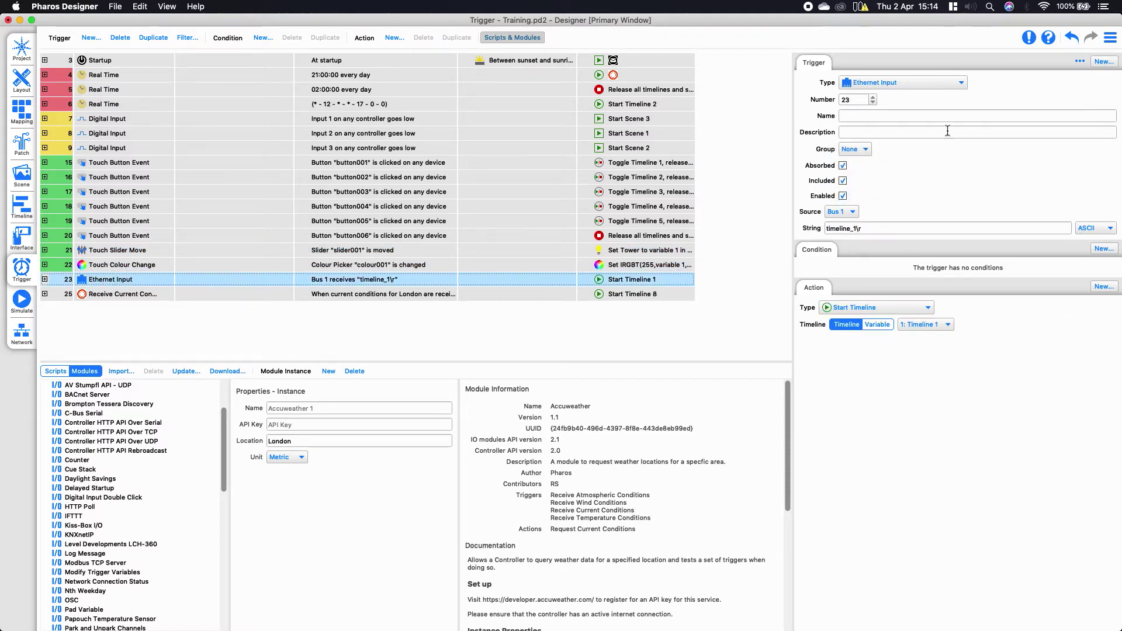
left_click(855, 150)
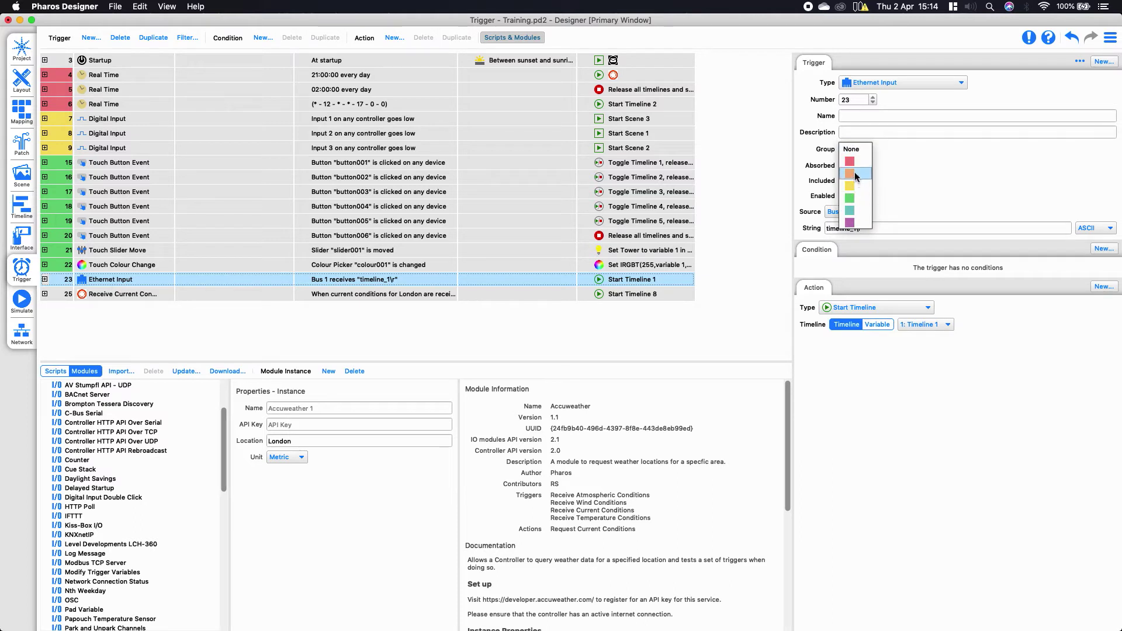
left_click(850, 173)
left_click(115, 296)
left_click(852, 150)
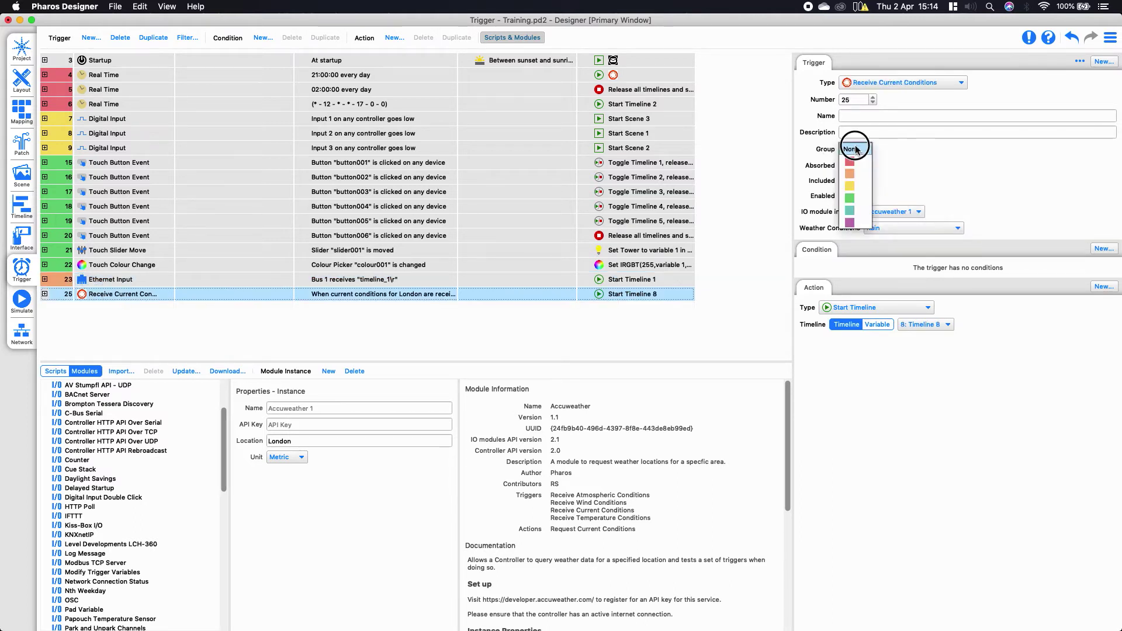
left_click(854, 222)
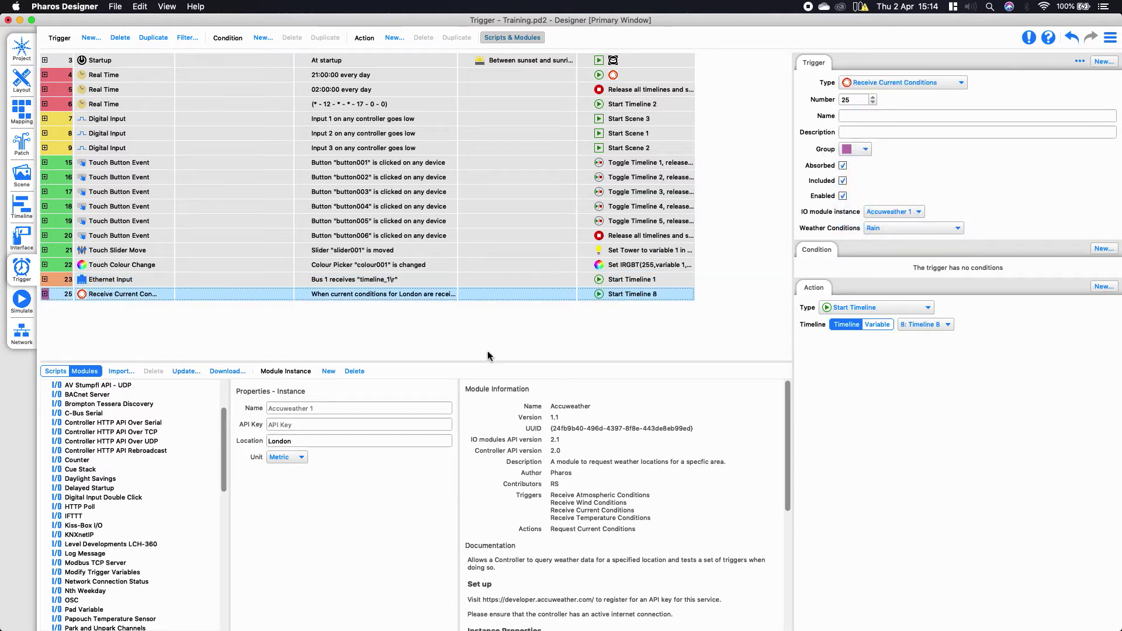
left_click(450, 339)
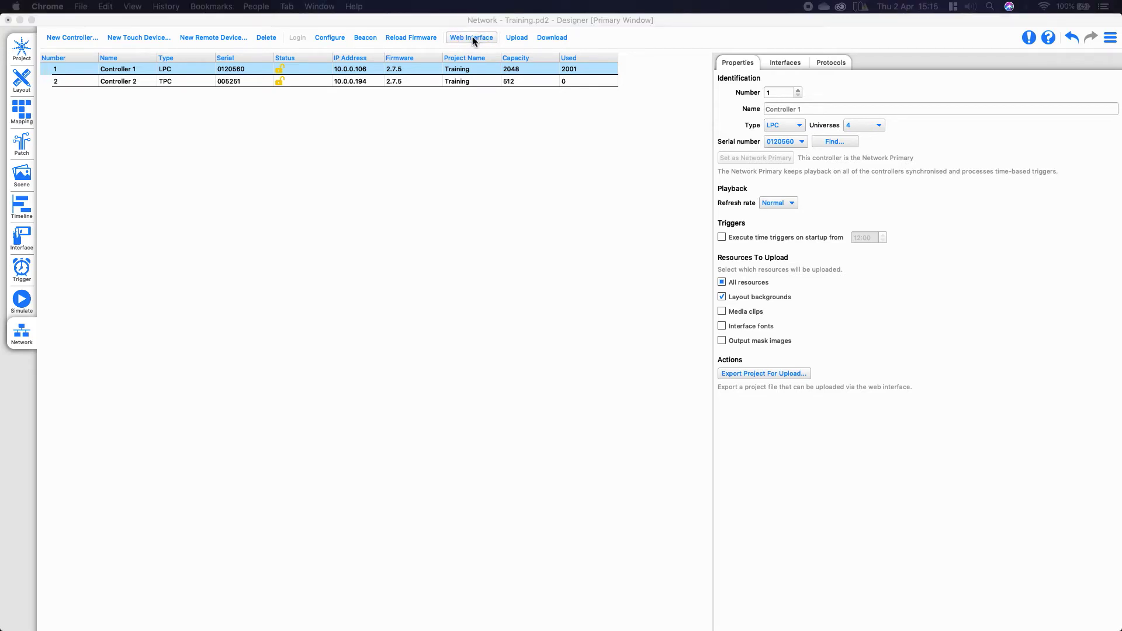
Switch to Controller 1's web interface in Chrome and examine its hardware details, including MAC address, memory, boot reason and uptime
left_click_drag(586, 610, 674, 62)
left_click(243, 74)
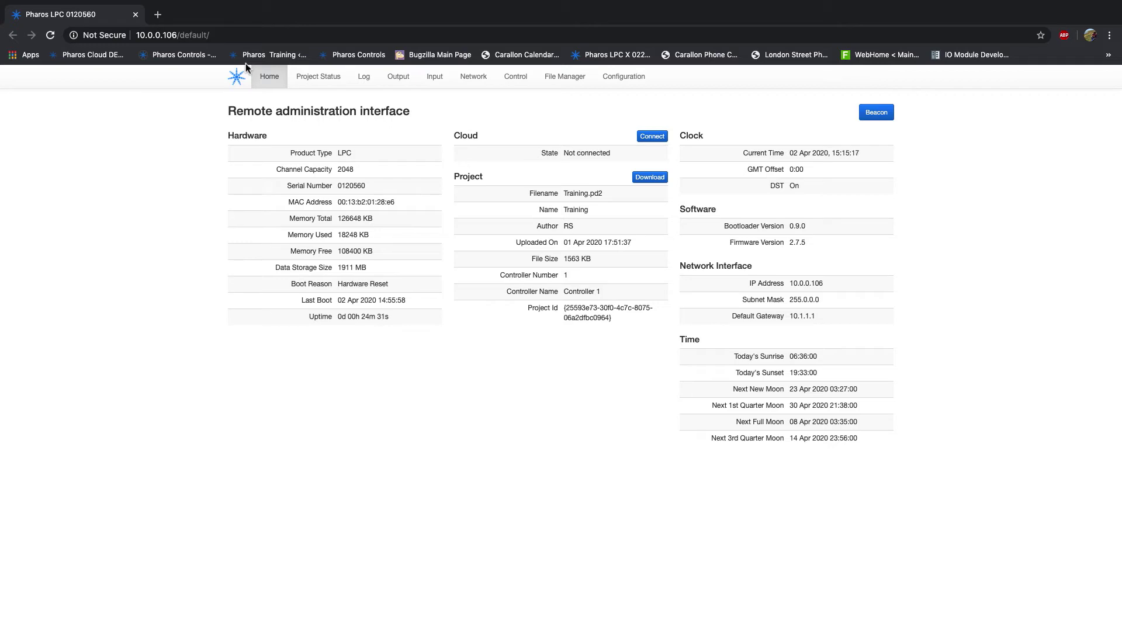
left_click_drag(342, 153, 353, 153)
left_click_drag(337, 201, 416, 204)
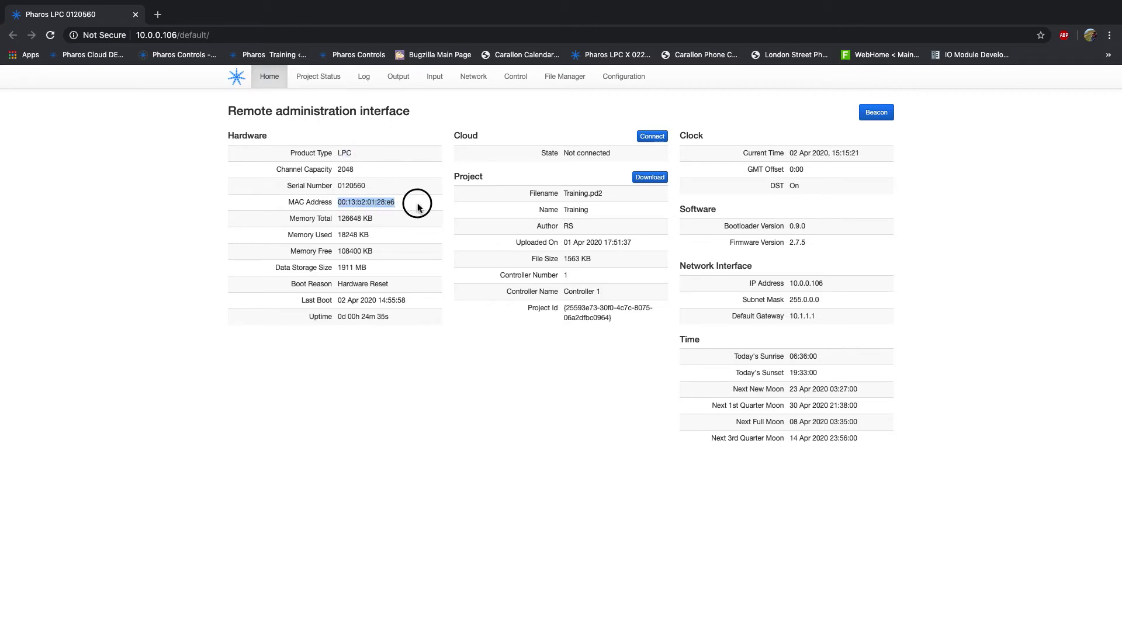
double_click(355, 218)
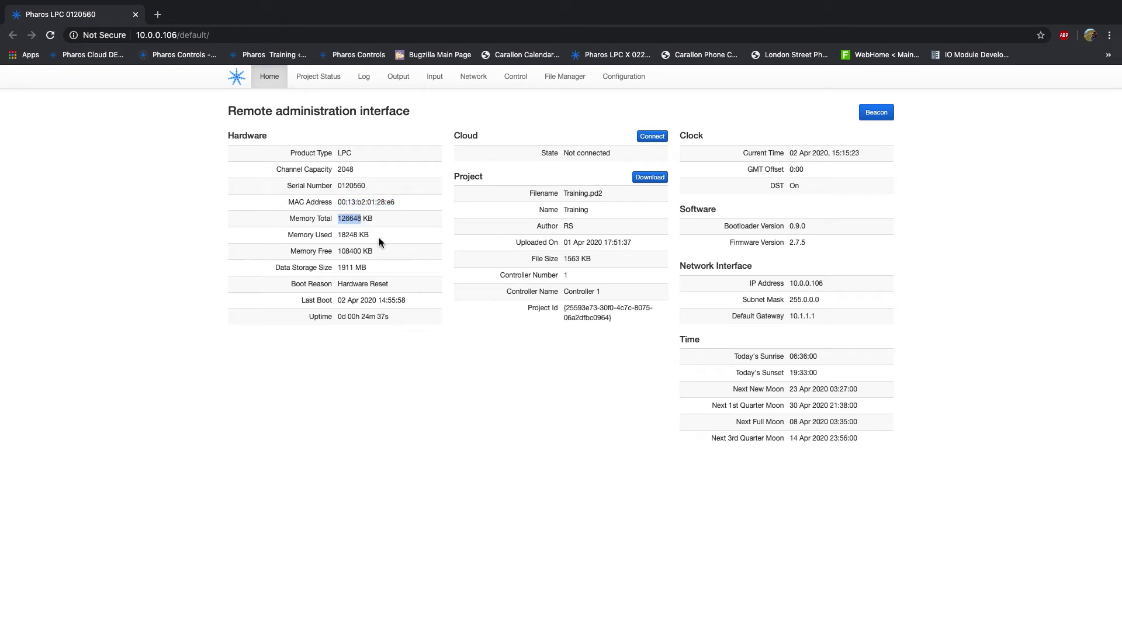
left_click_drag(338, 284, 444, 286)
left_click(428, 293)
left_click(348, 318)
left_click_drag(348, 317, 409, 319)
Check the loaded project's filename and the resource options for downloading it from the controller, without downloading
left_click_drag(566, 192, 612, 193)
left_click(649, 176)
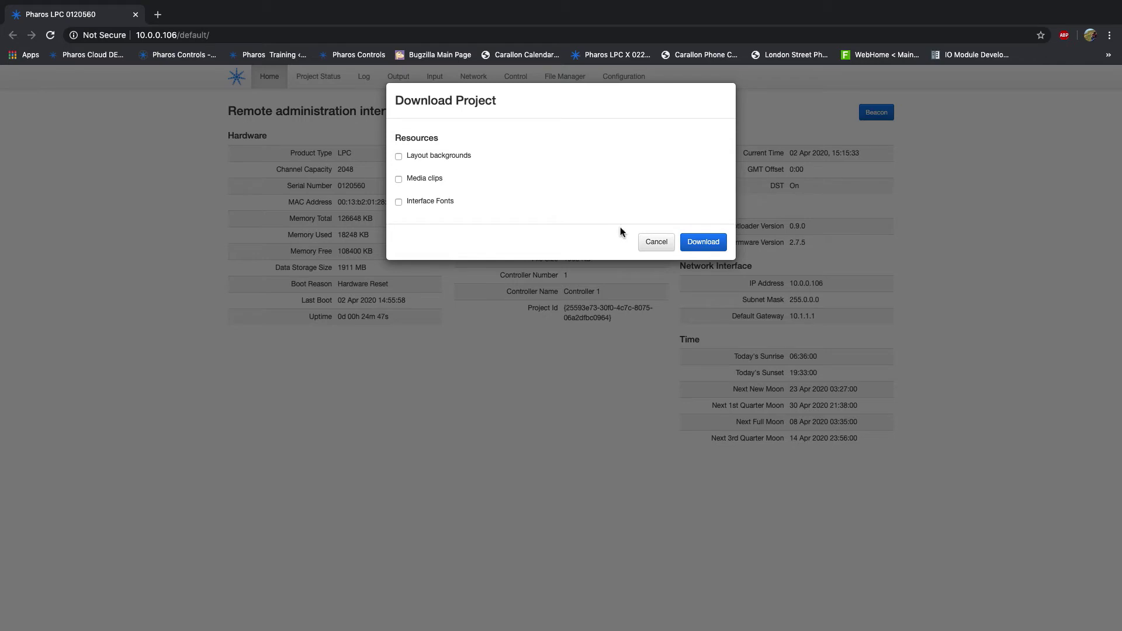
left_click(655, 243)
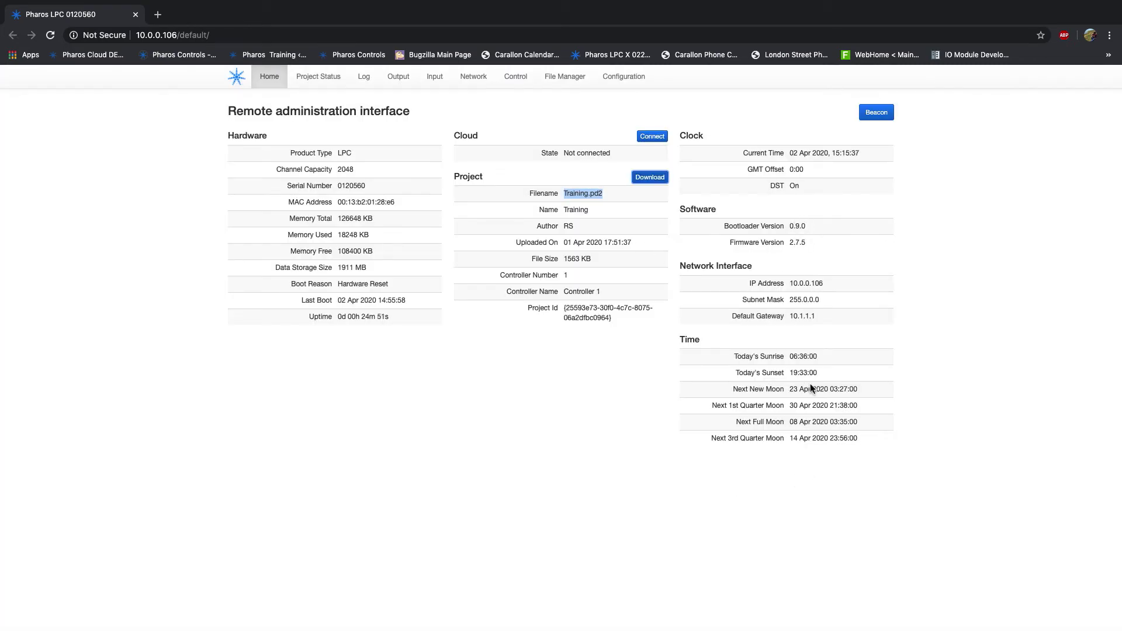
Examine the controller's astronomical times, network interface settings and firmware version
left_click(867, 438)
left_click_drag(867, 439, 731, 356)
left_click_drag(838, 325, 731, 275)
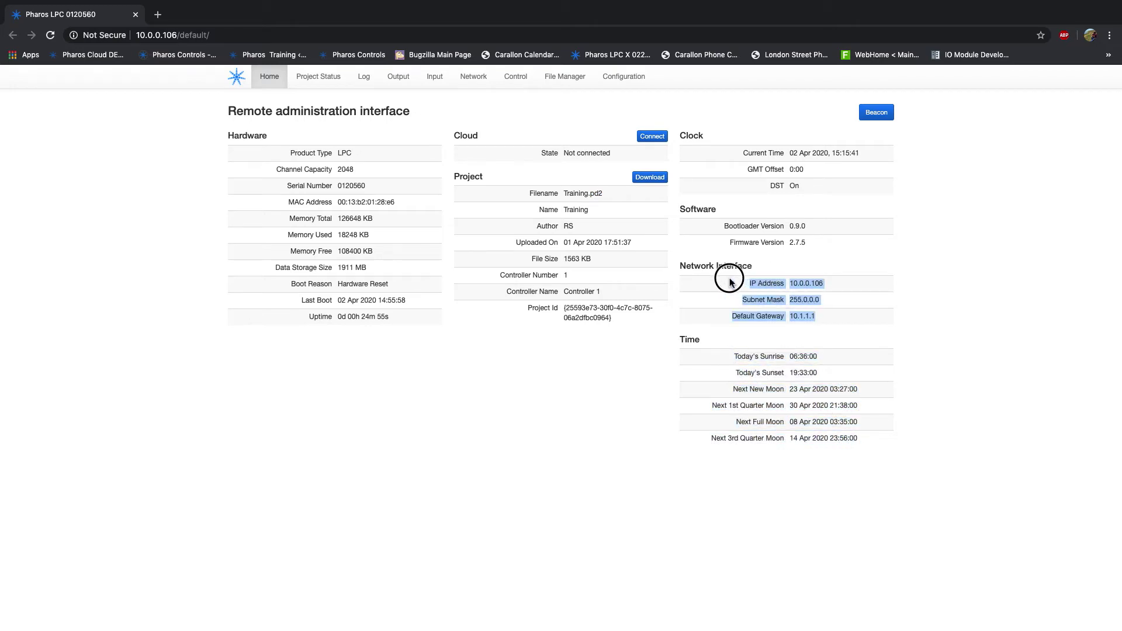
left_click(806, 244)
left_click_drag(806, 245, 714, 253)
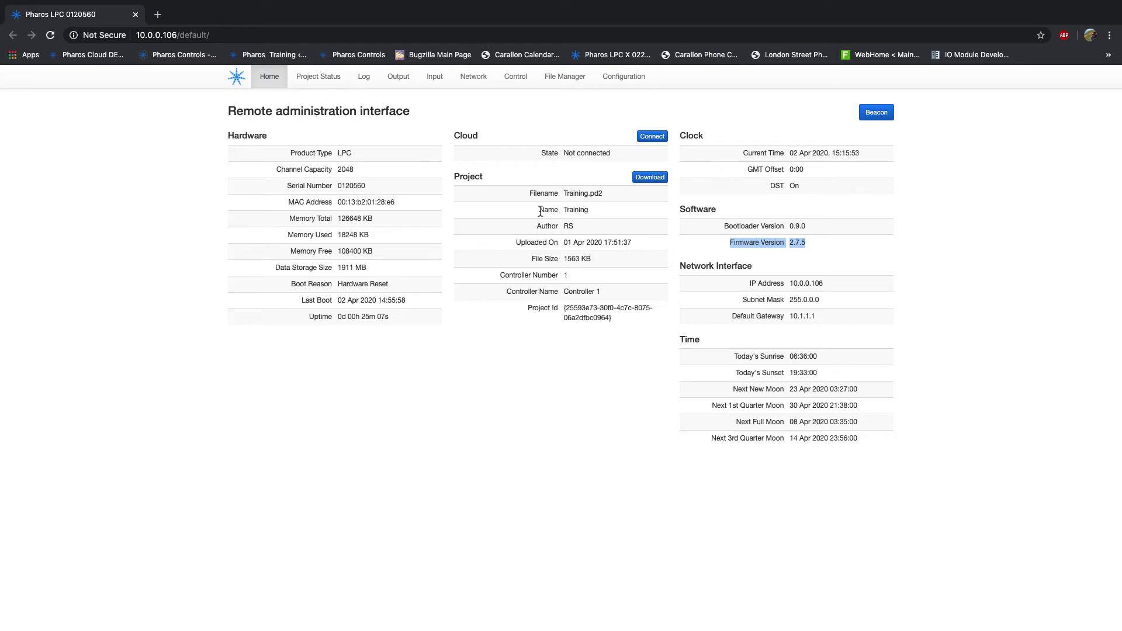
Review the project status of the controller's timelines, scenes and groups
left_click(334, 81)
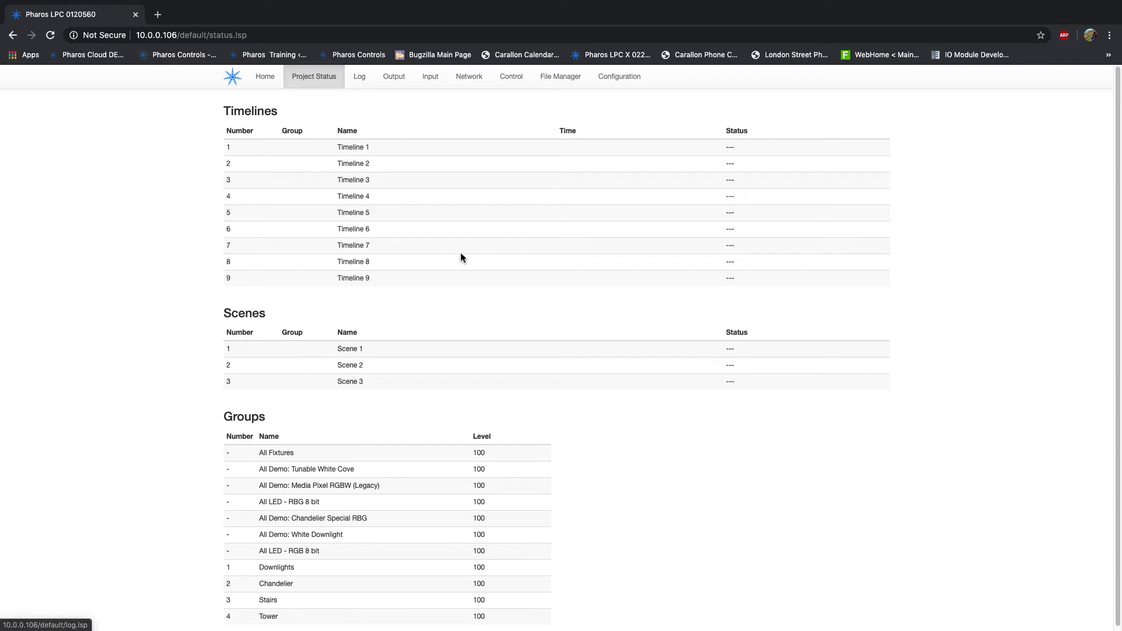
scroll(453, 336, "down", 1)
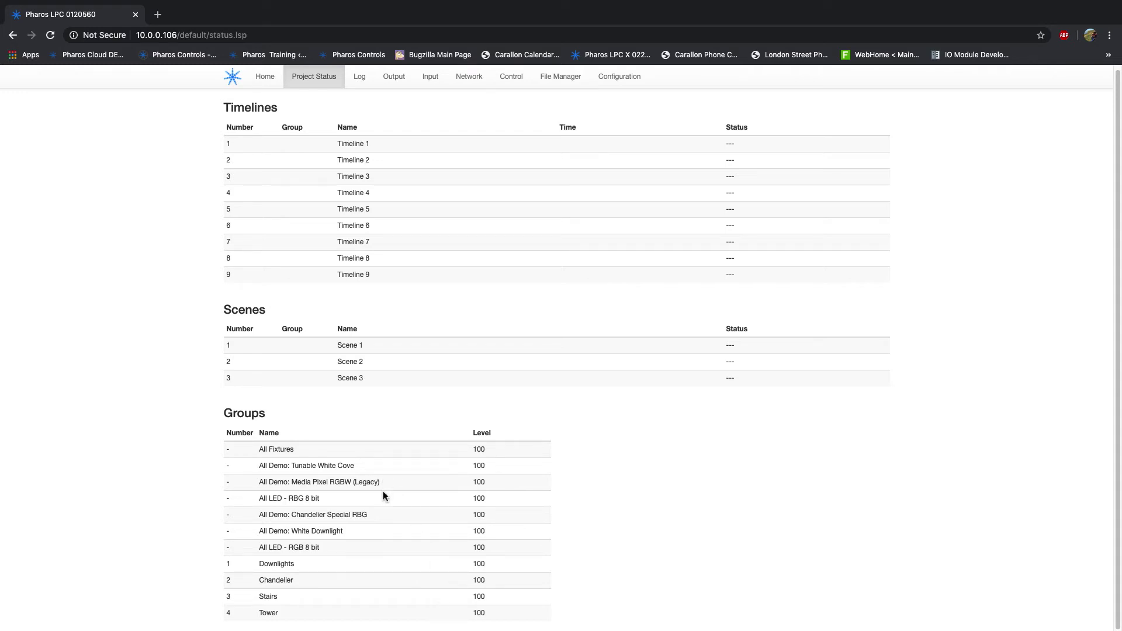
Show all lines of the controller's log and save the log to a text file
left_click(358, 76)
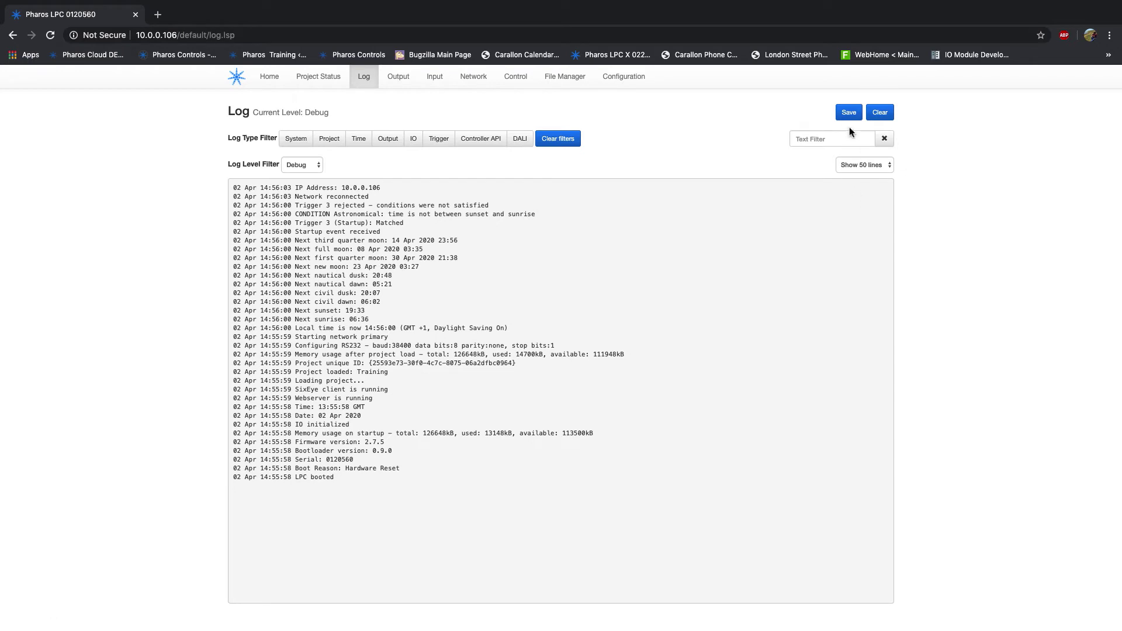
left_click(867, 165)
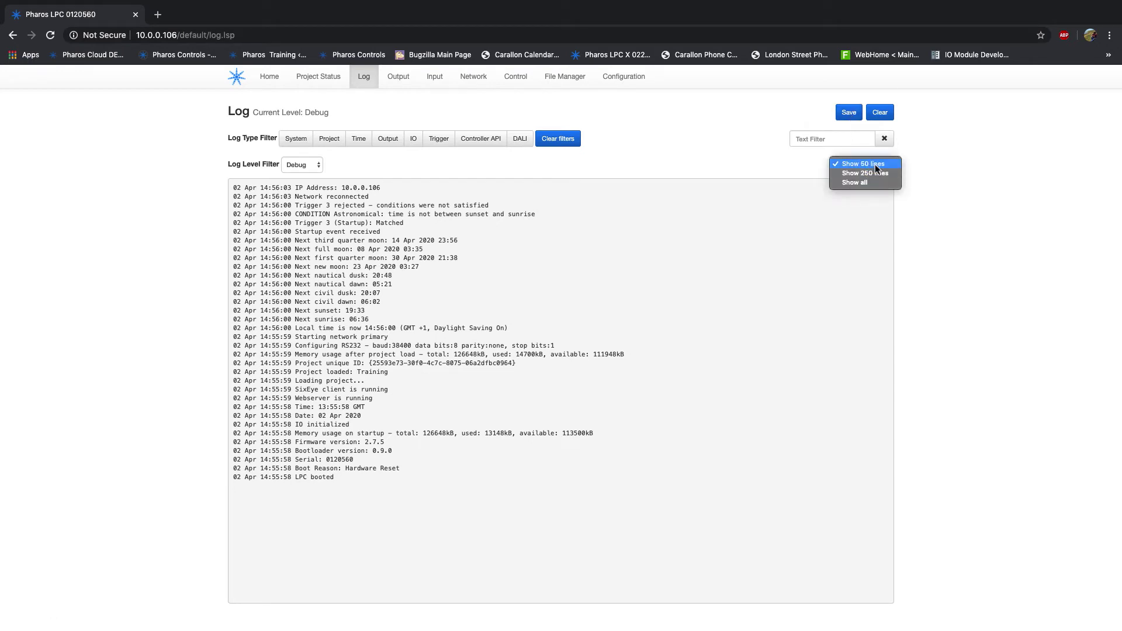
left_click(875, 184)
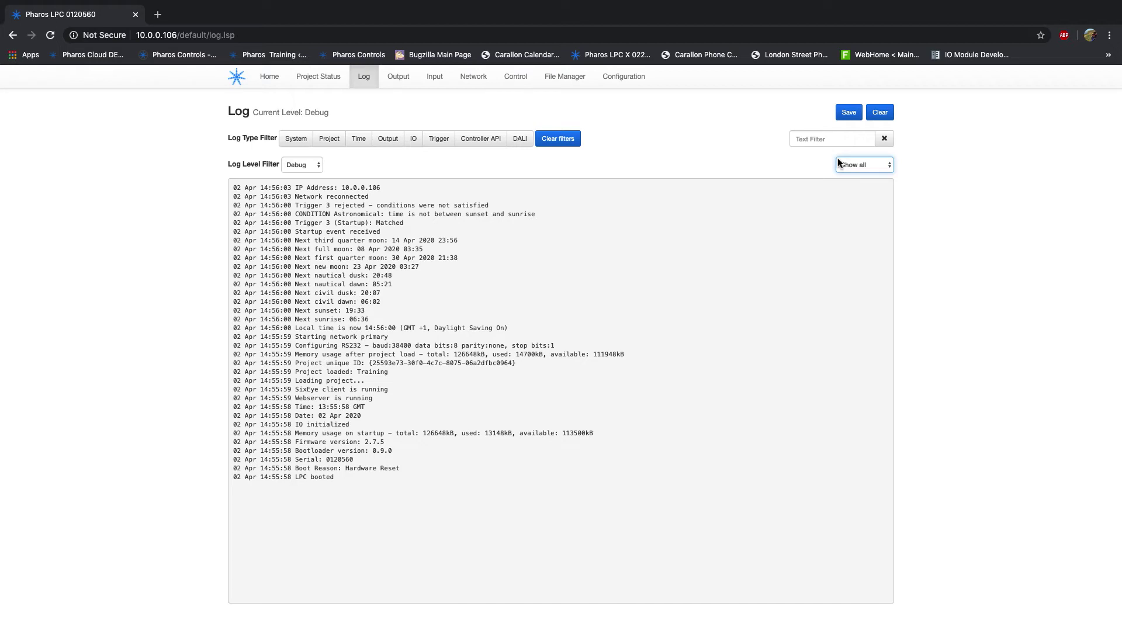
left_click(852, 113)
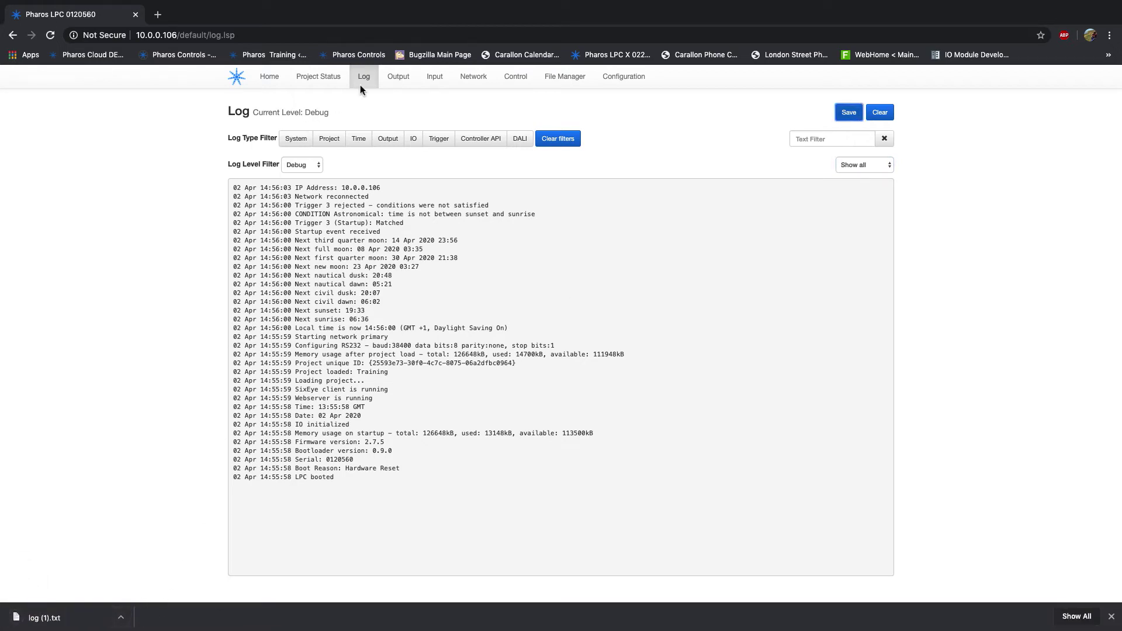
Review the controller's DMX output channels, its contact closure inputs and the list of networked controllers
left_click(397, 81)
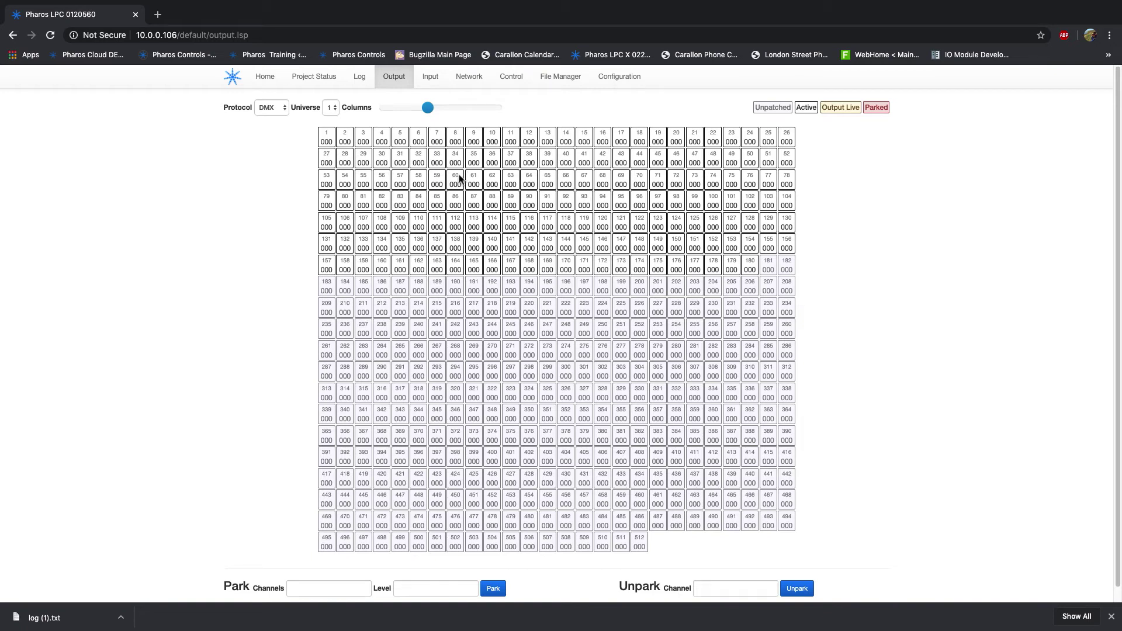
left_click(441, 77)
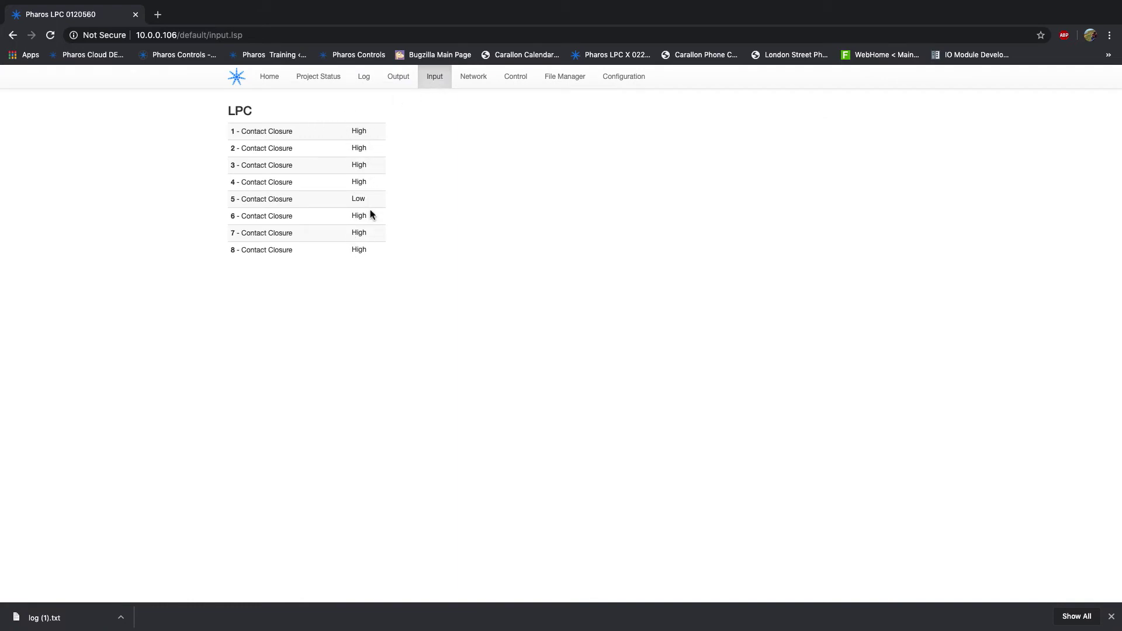
left_click(473, 77)
left_click_drag(778, 164, 226, 143)
left_click(224, 182)
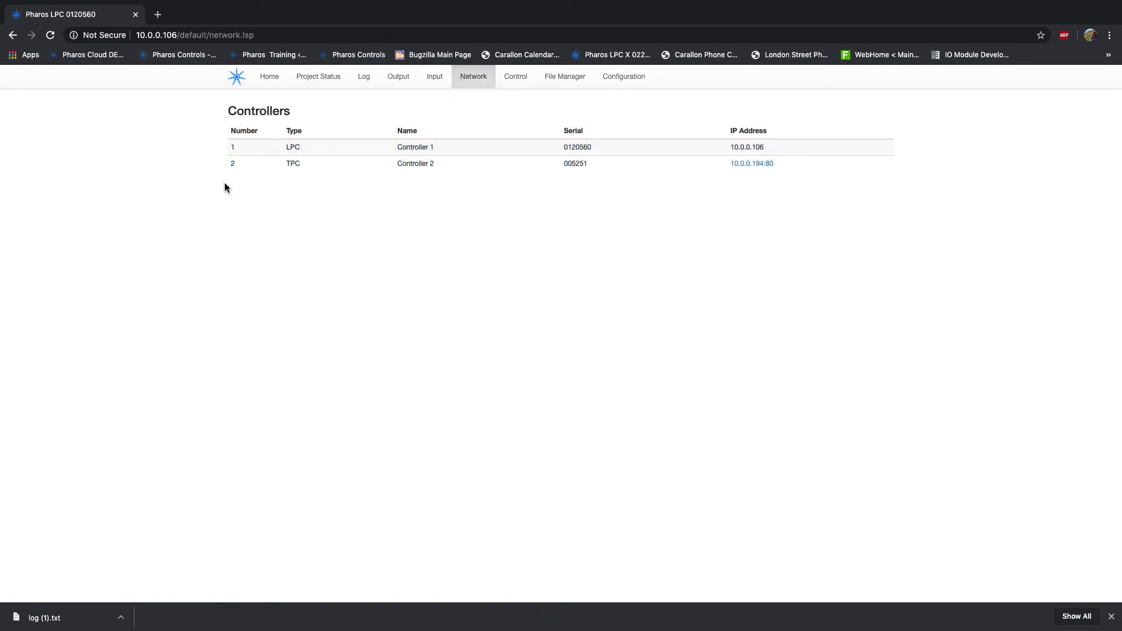
Look through the controller's trigger control list, its file manager and its configuration settings
left_click(514, 77)
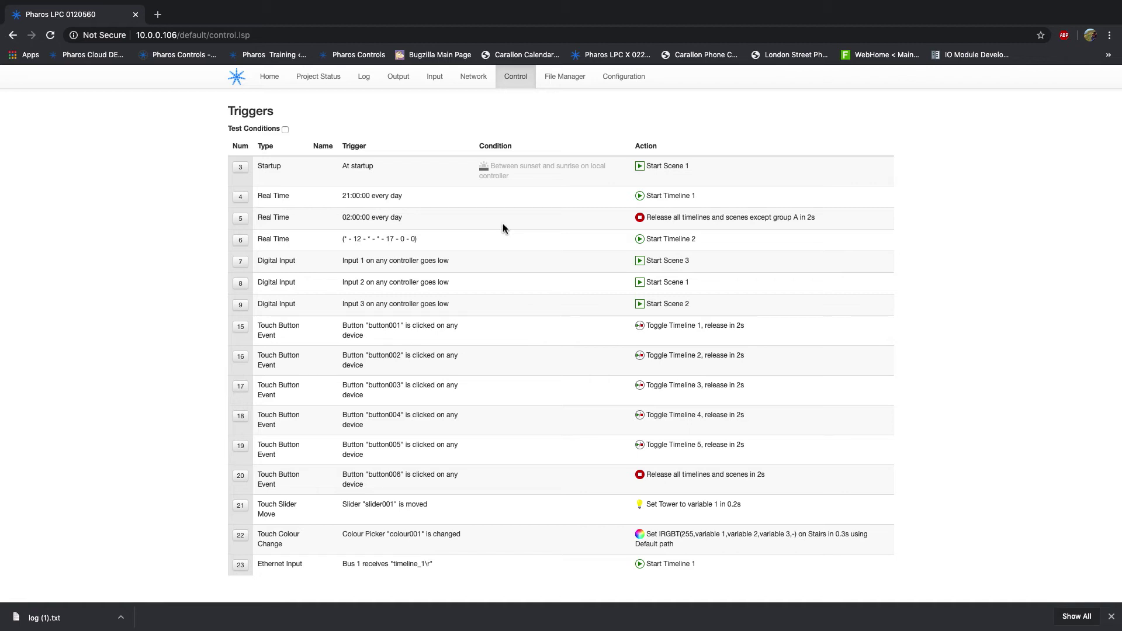
left_click(558, 80)
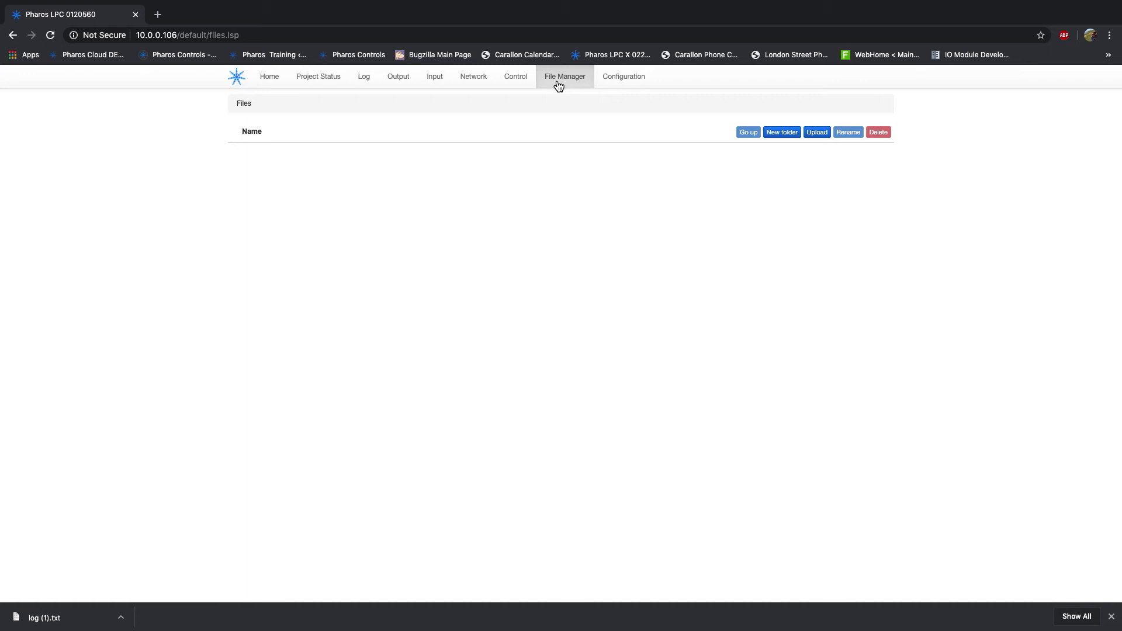
left_click(624, 77)
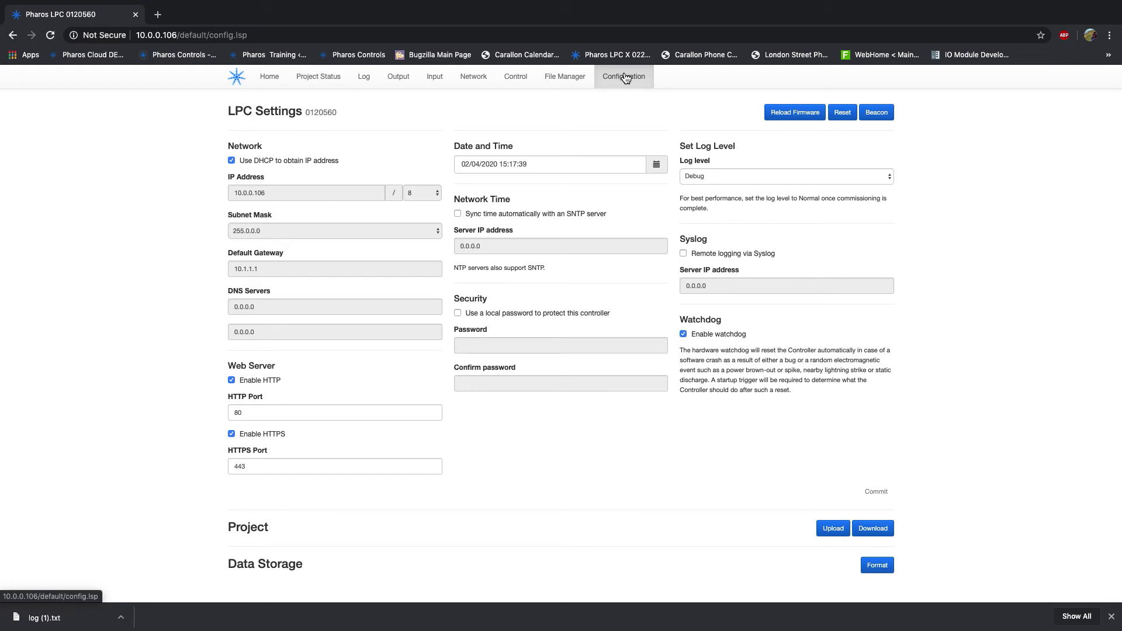
Open the Pharos Controls website in a new browser tab and browse the starter designs on its Custom Web Interfaces resources page
left_click(158, 14)
left_click(360, 56)
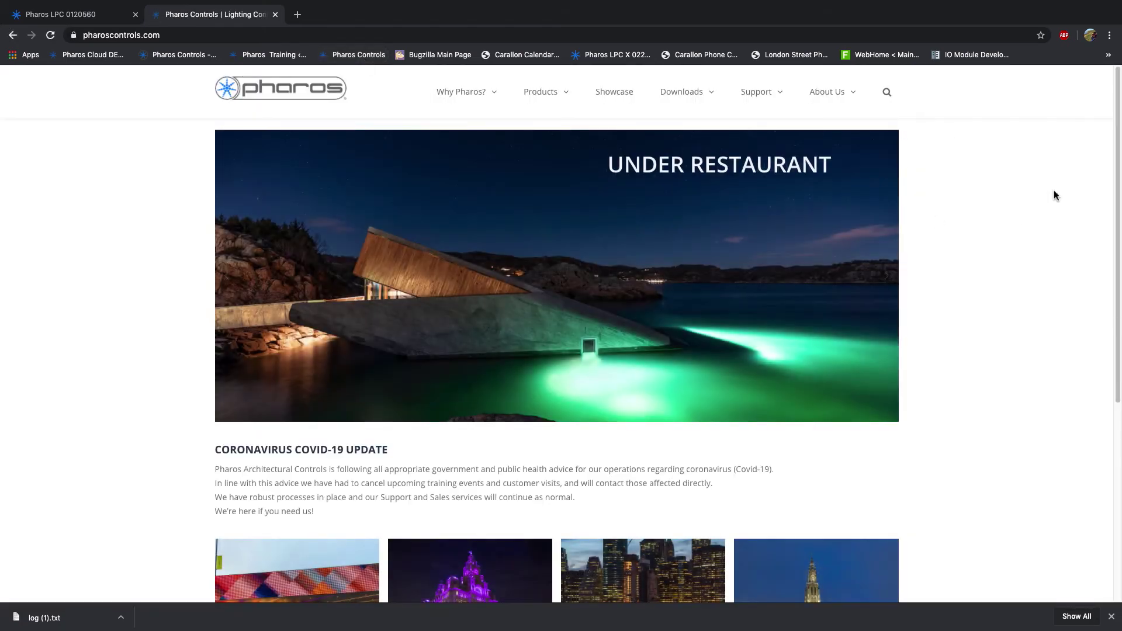
mouse_move(714, 88)
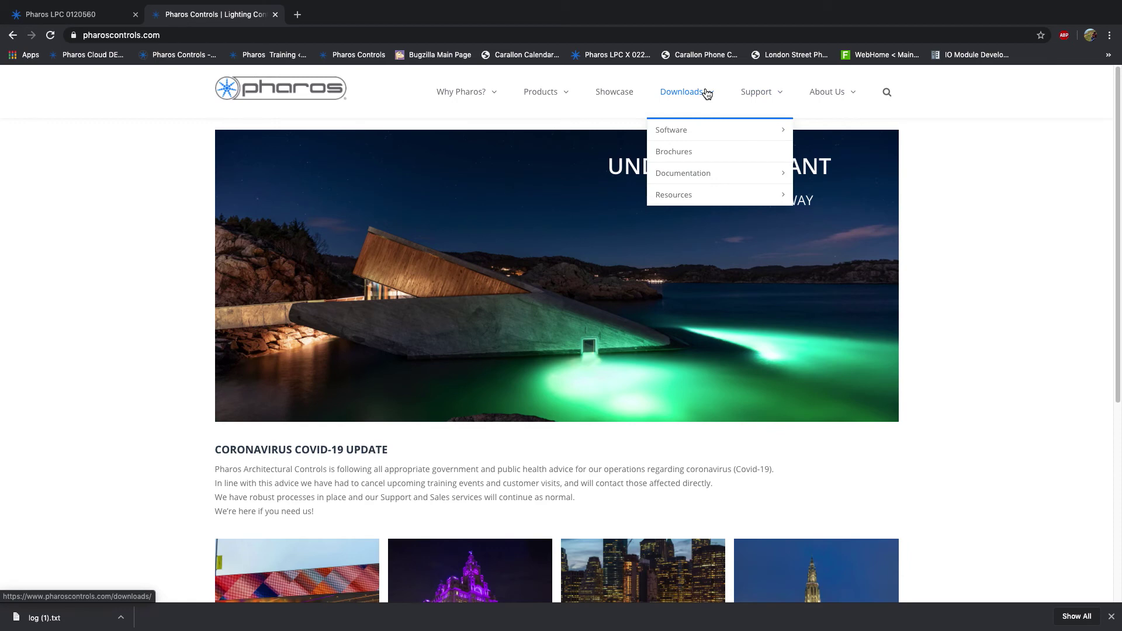
mouse_move(684, 201)
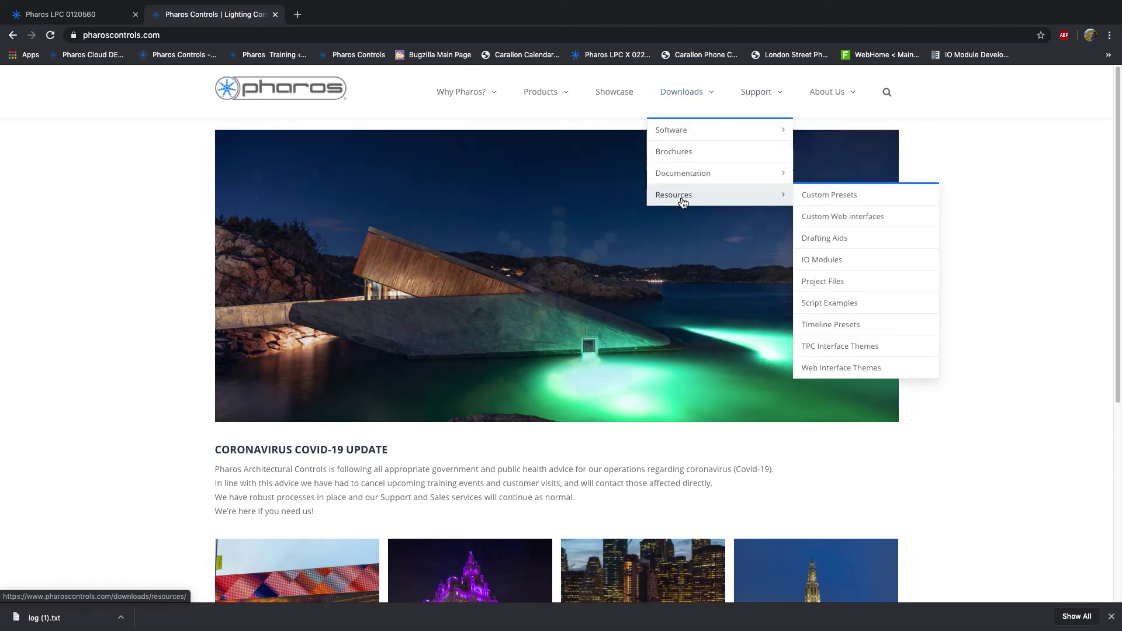
left_click(822, 224)
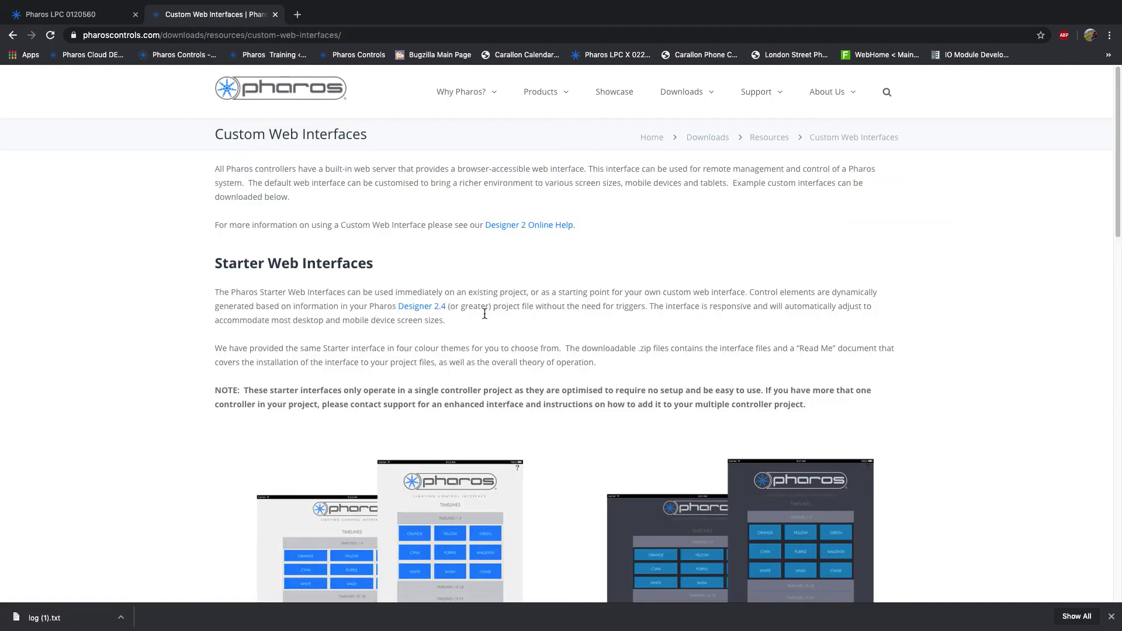
scroll(493, 300, "down", 10)
scroll(474, 314, "down", 3)
scroll(474, 314, "up", 6)
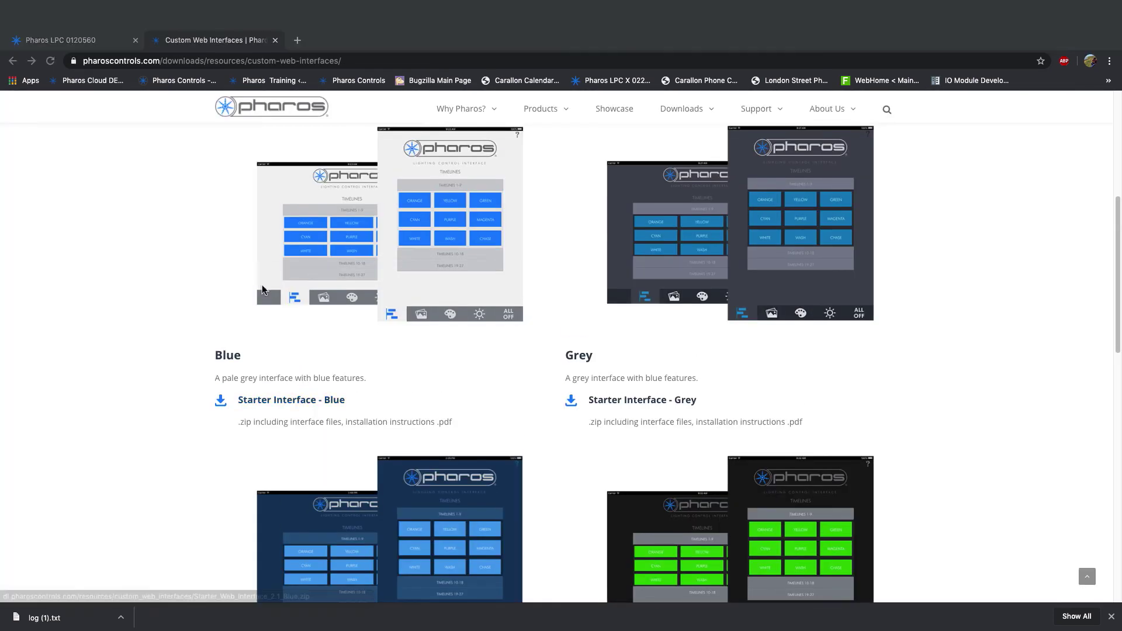
Return to Pharos Designer and open the Training project's web interface settings
left_click(34, 31)
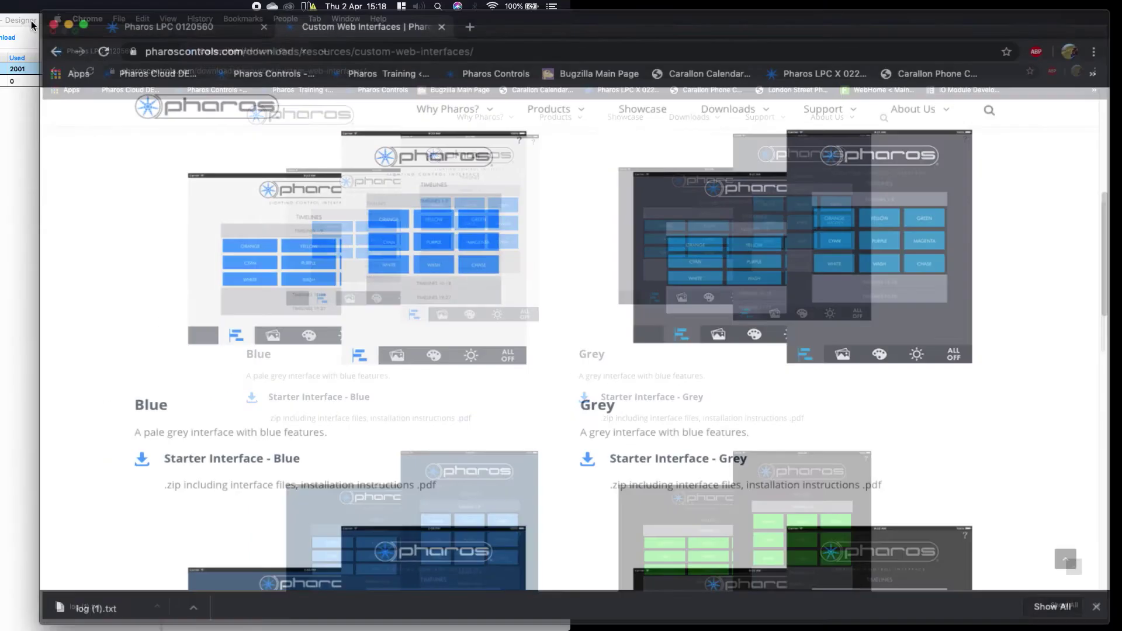
left_click(218, 73)
left_click(138, 138)
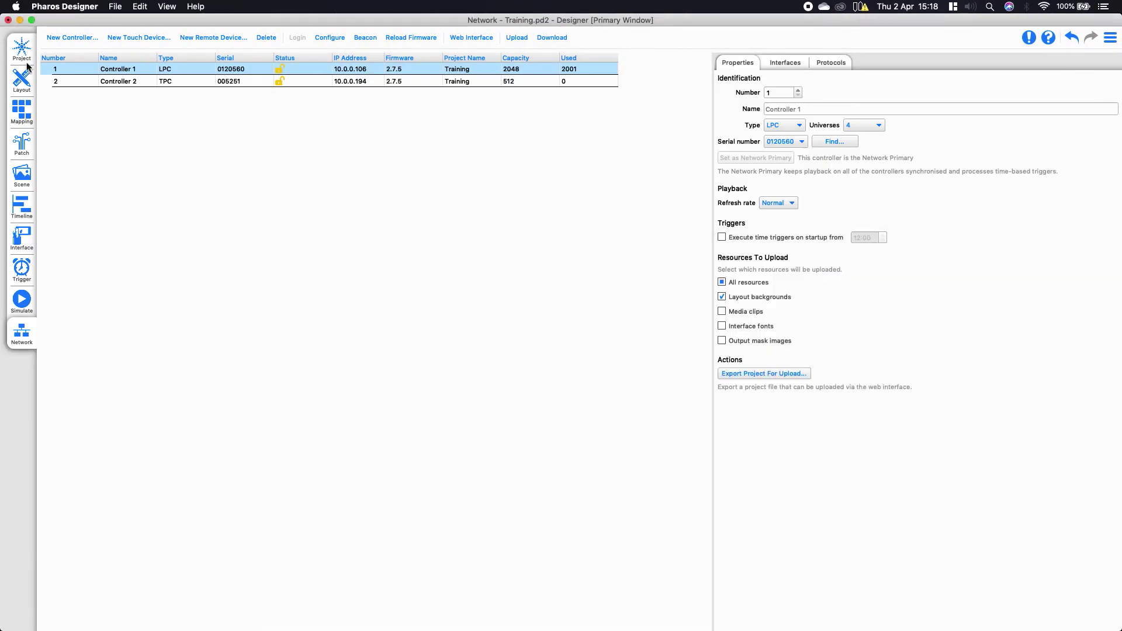
left_click(21, 49)
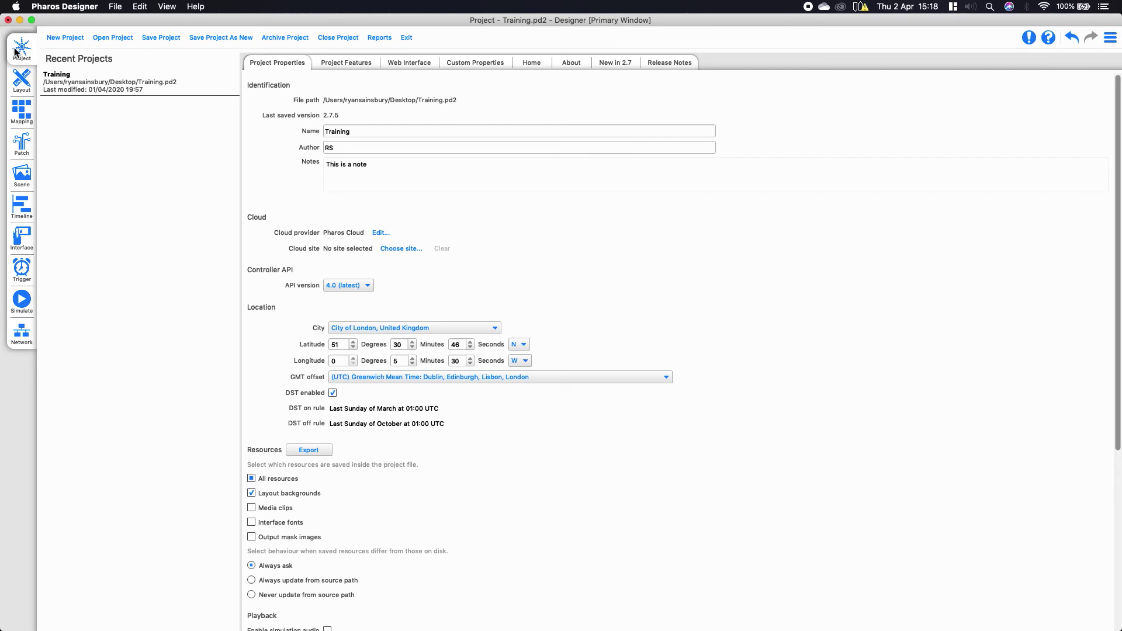
left_click(415, 65)
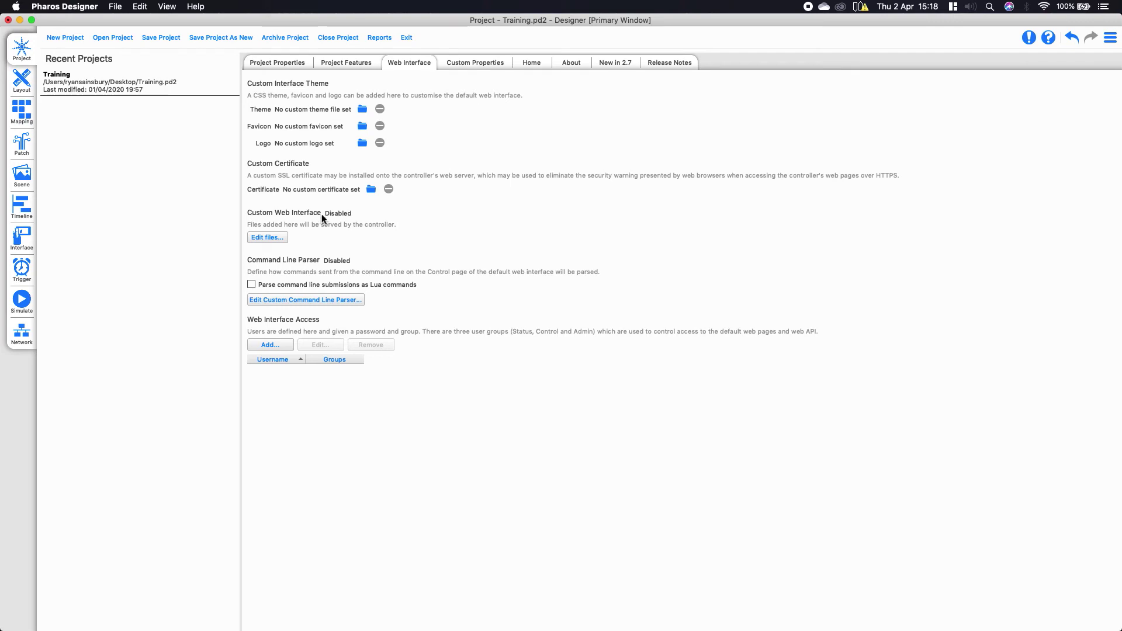
Import the assets folder from the downloaded starter interface's web_interface folder into the project's custom web interface files
left_click(279, 237)
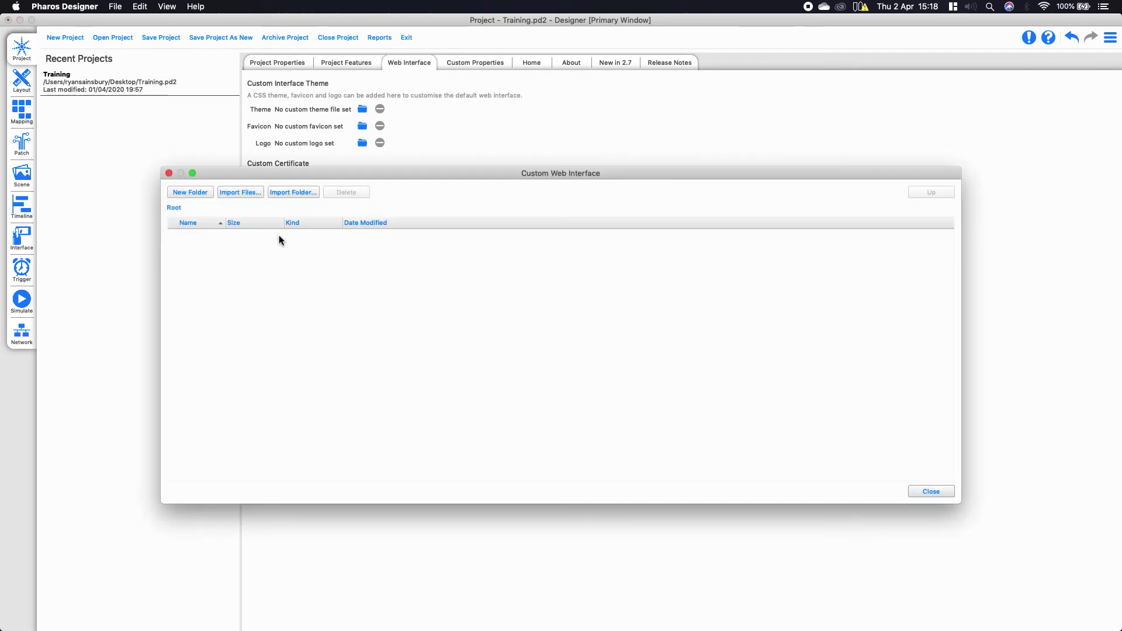
left_click(290, 193)
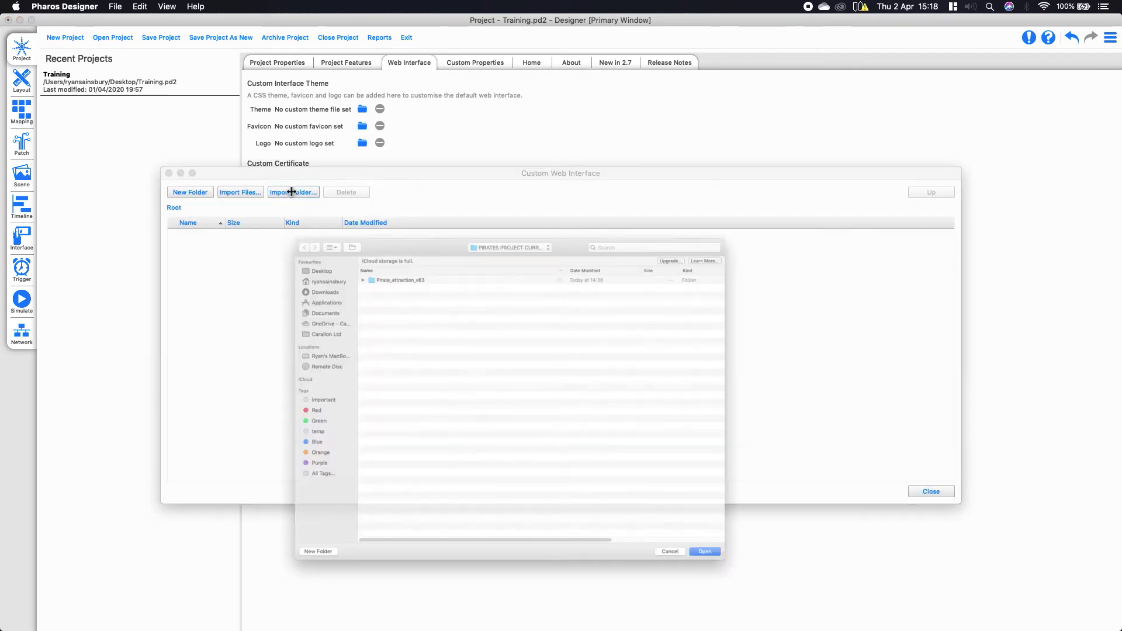
left_click(242, 214)
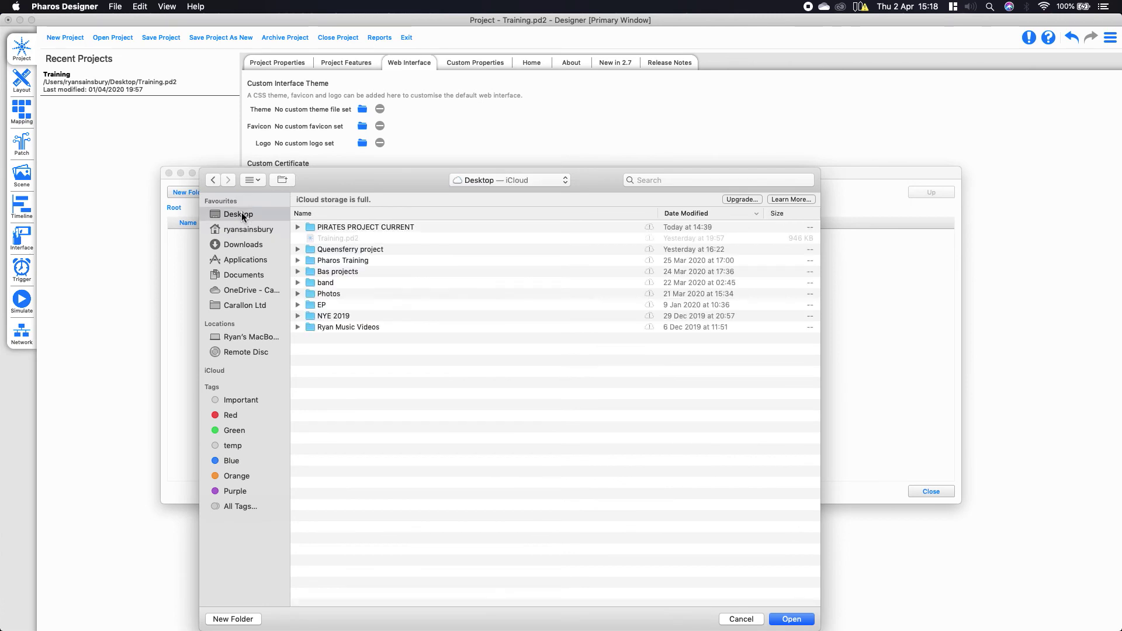
left_click(243, 244)
double_click(343, 247)
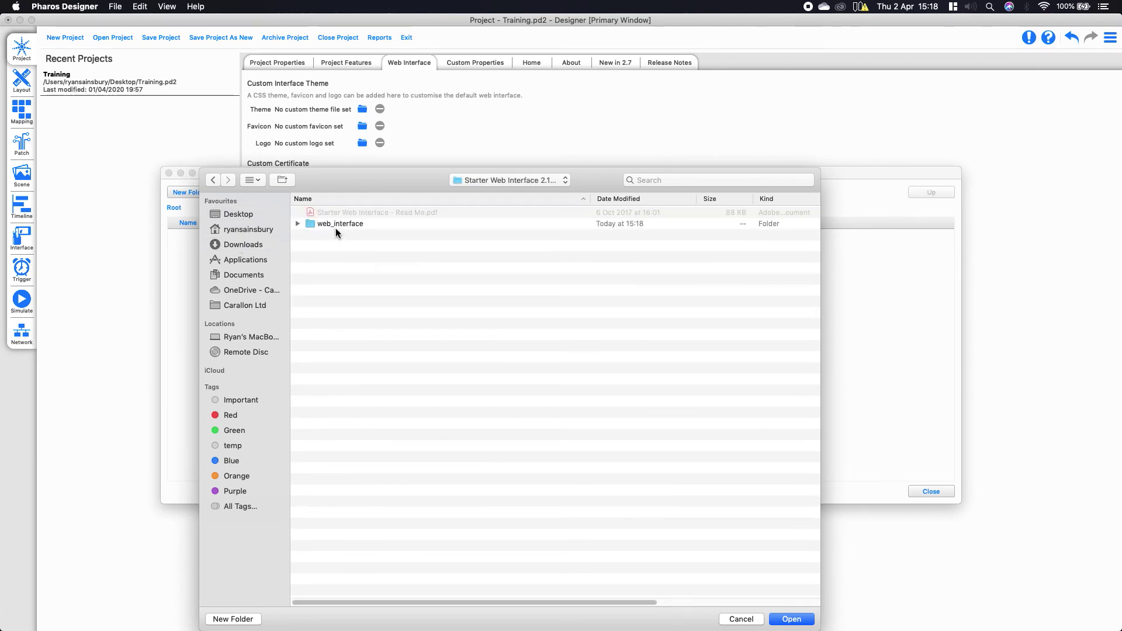
double_click(334, 223)
left_click(328, 213)
left_click(792, 619)
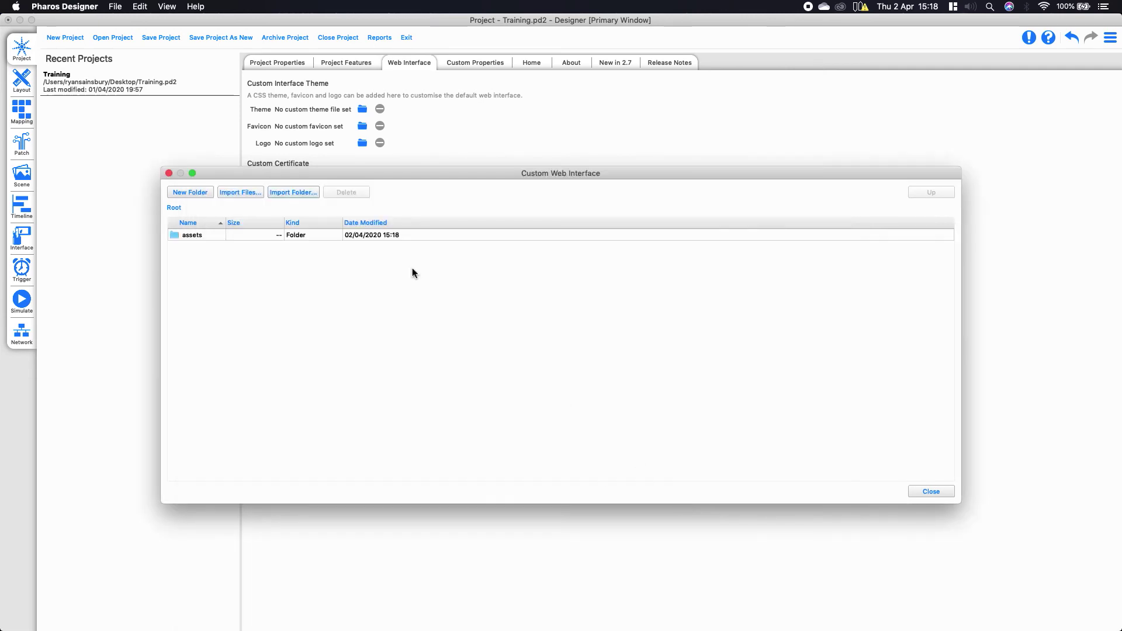
Add the starter design's index.html to the custom web interface files and finish editing them
left_click(248, 192)
left_click(326, 225)
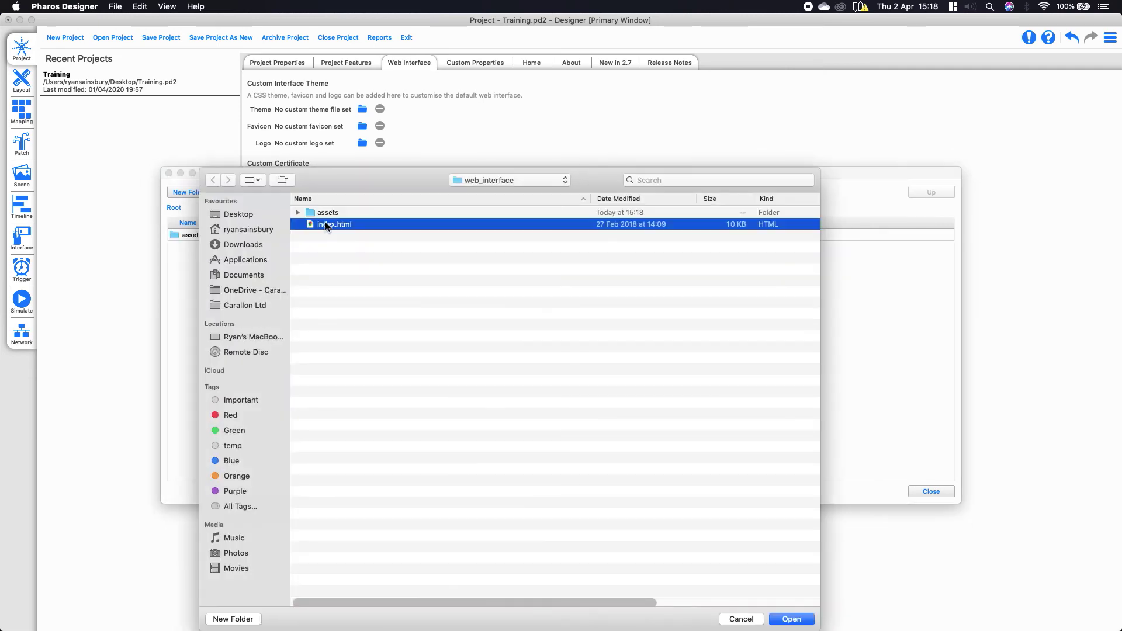
left_click(790, 619)
left_click(930, 494)
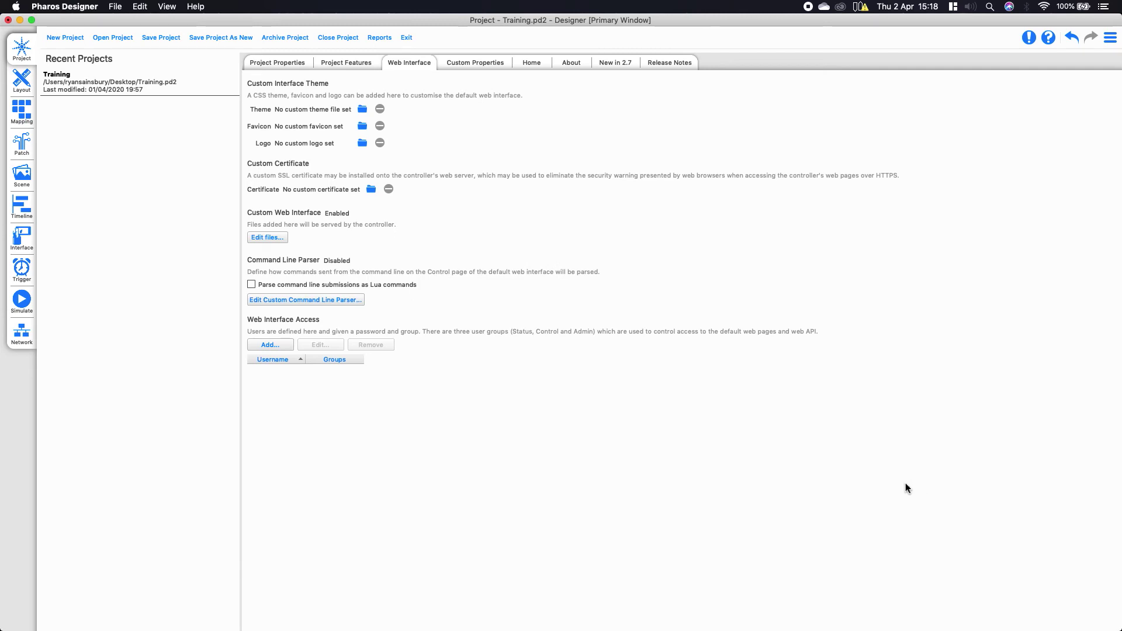
Enable parsing of command line submissions as Lua commands and upload the project to all controllers
left_click(252, 285)
left_click(23, 336)
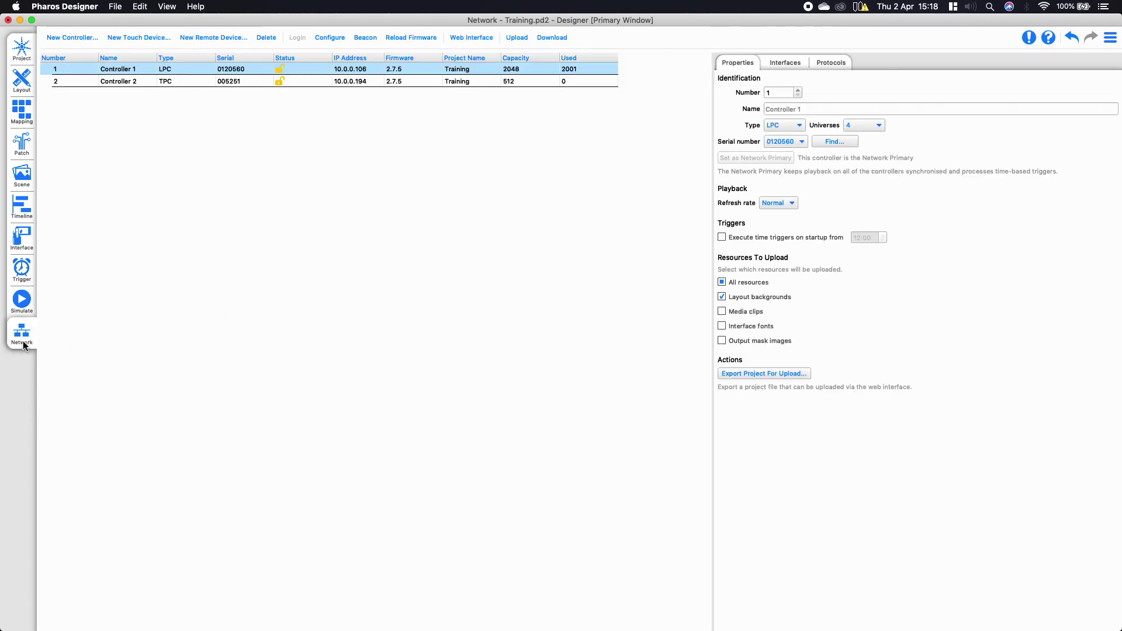
left_click(506, 42)
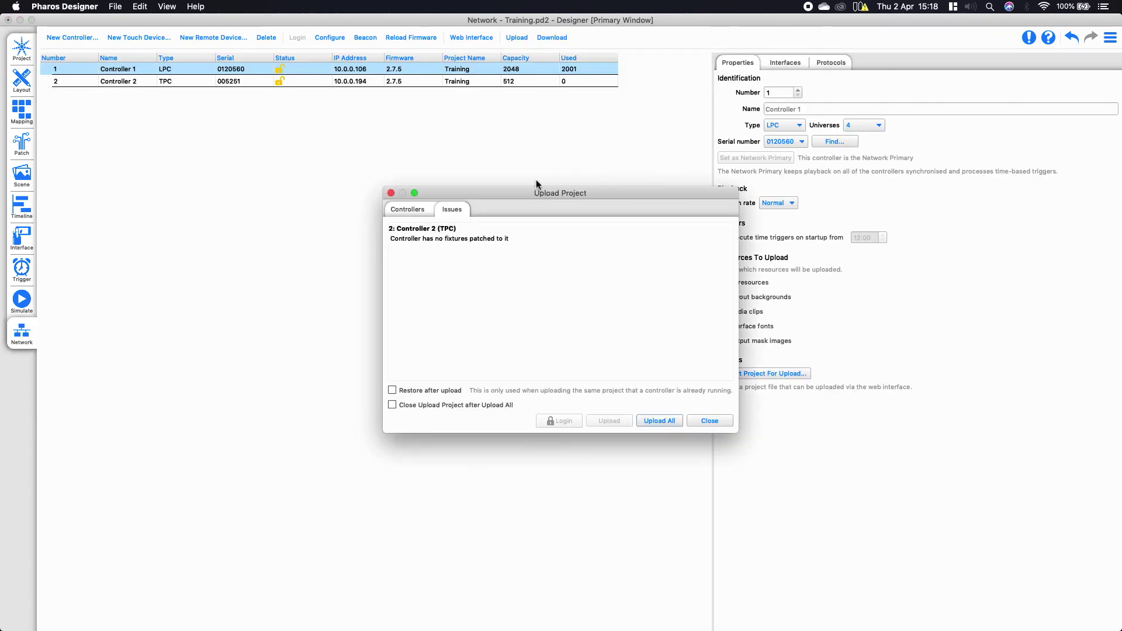
left_click(667, 422)
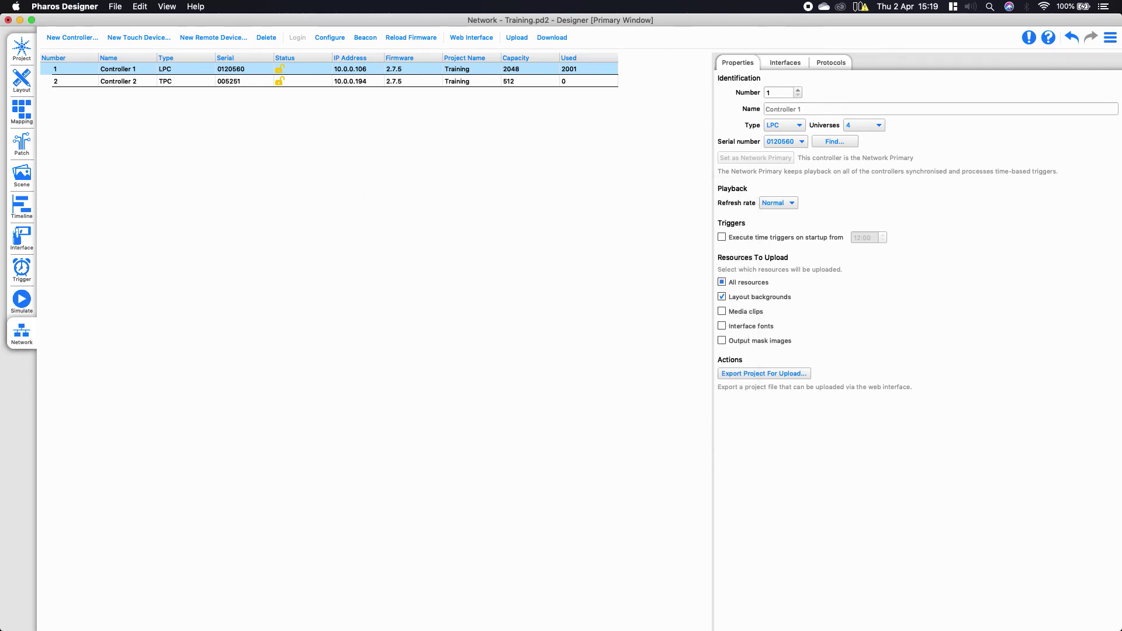
Switch to Chrome, close the Custom Web Interfaces page and load the controller's root address 10.0.0.106 in full screen
key("super+Tab")
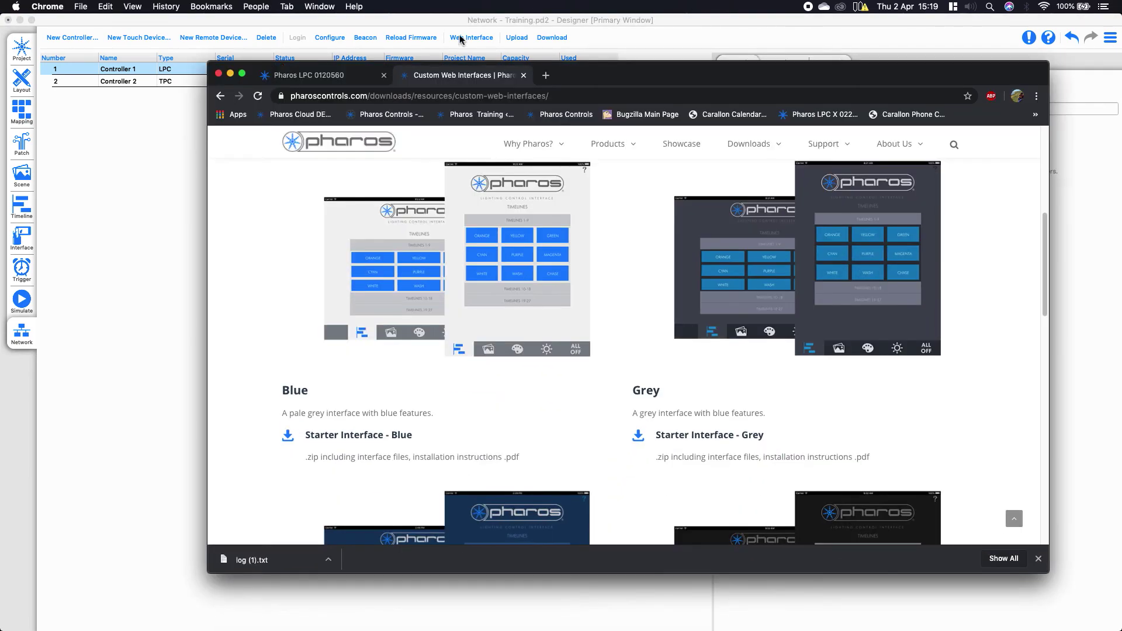
left_click_drag(668, 72, 648, 138)
left_click(504, 137)
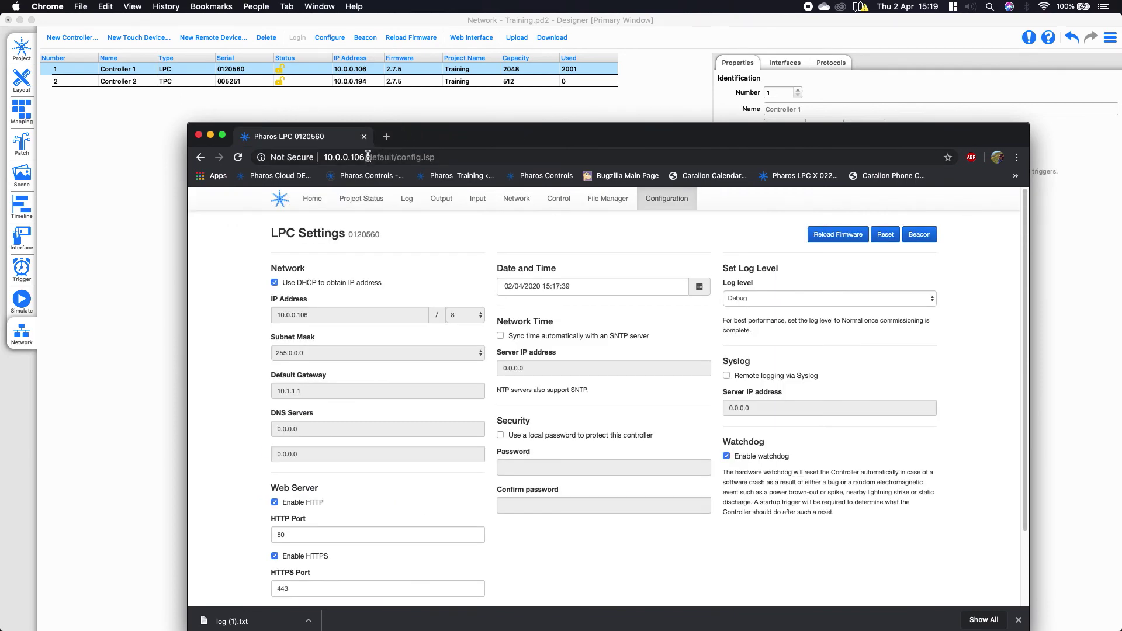
left_click_drag(365, 157, 593, 162)
key("BackSpace")
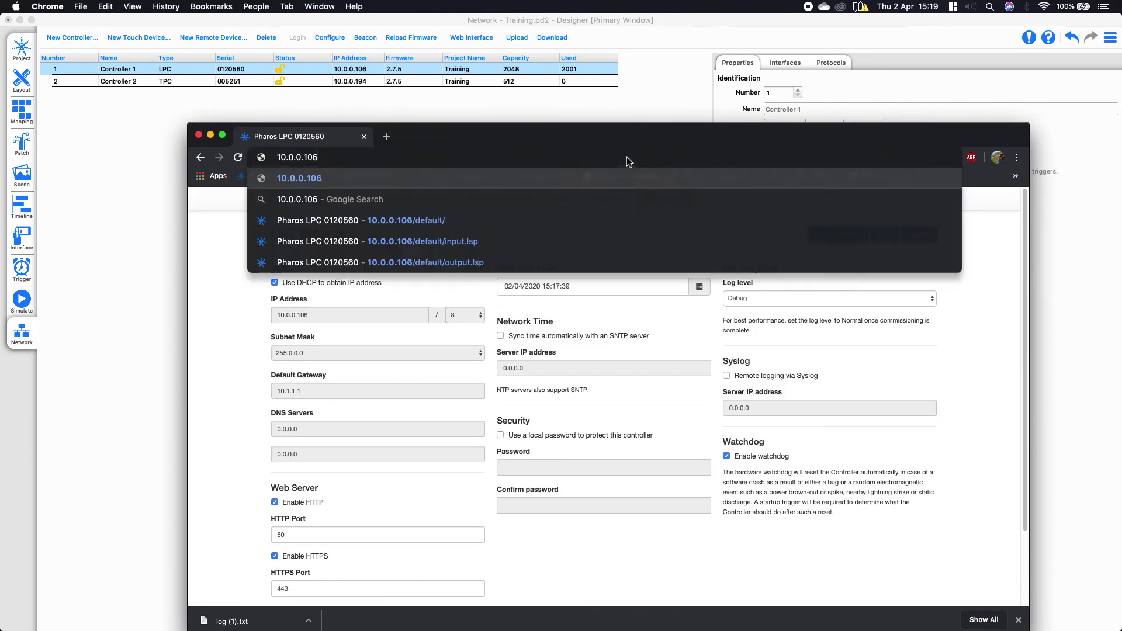
key("Return")
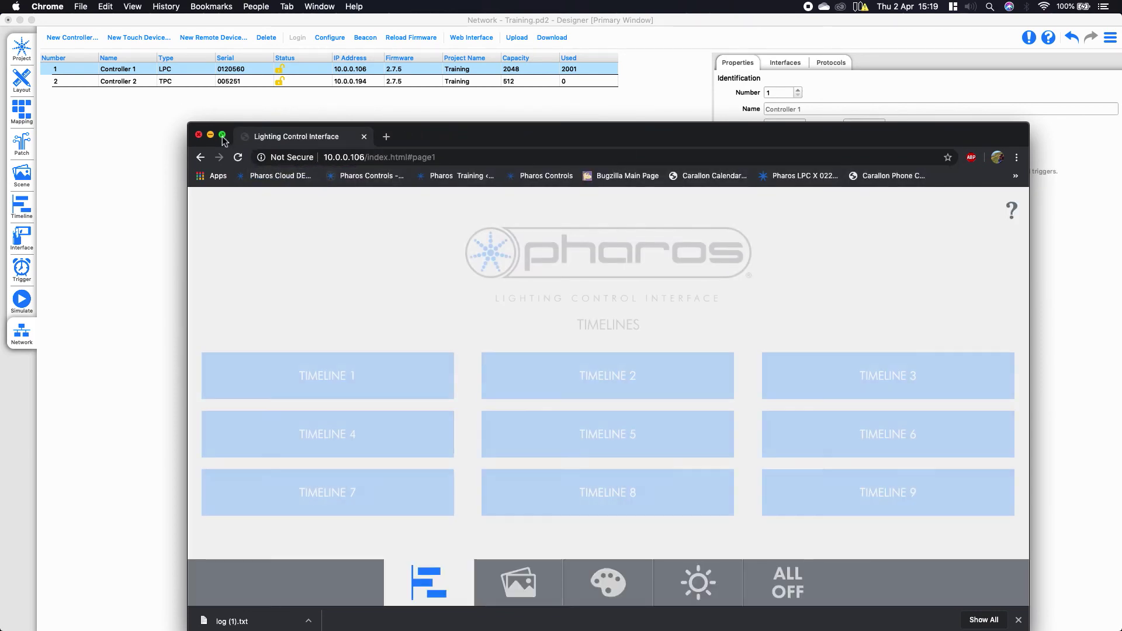
left_click(222, 135)
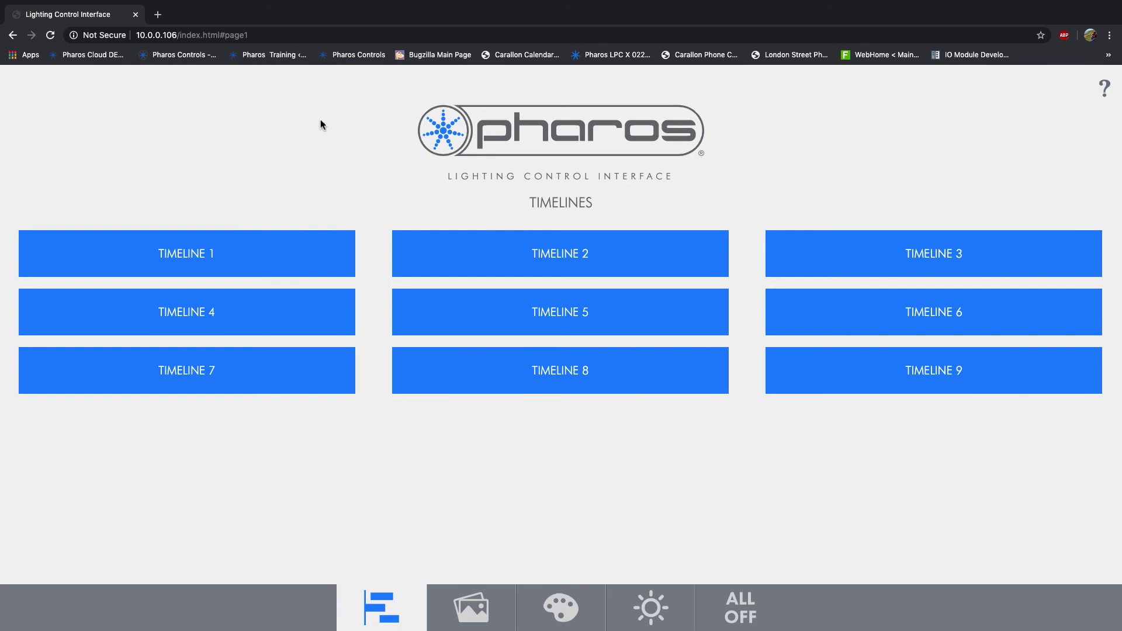
Preview the lighting control interface as an iPhone X in the browser's developer tools, and close the tools
right_click(346, 121)
left_click(369, 257)
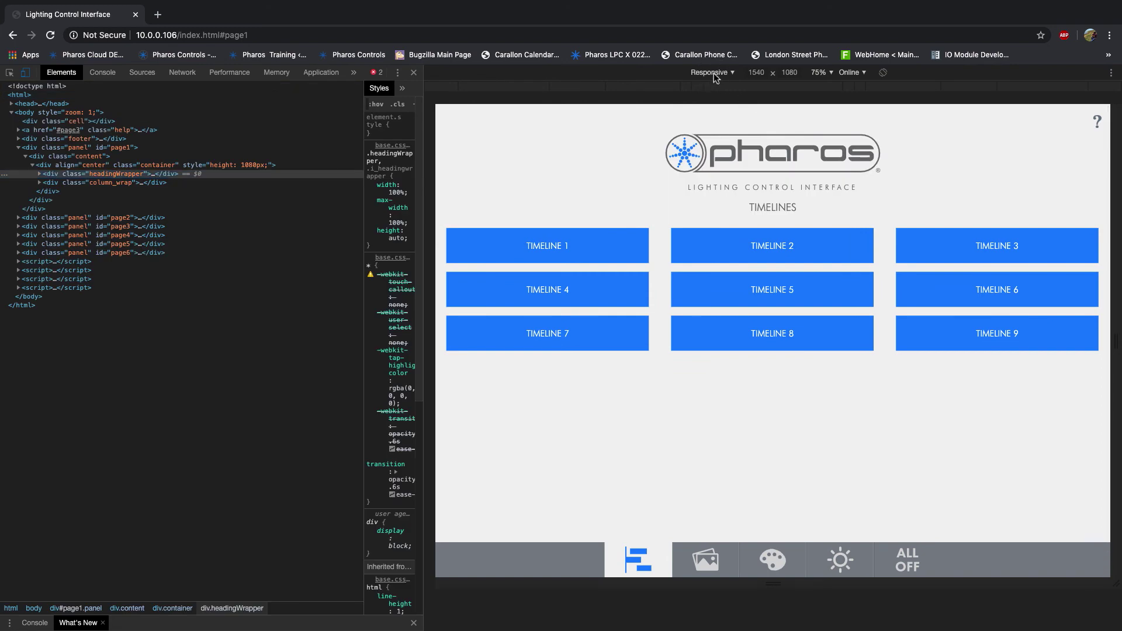
left_click(713, 72)
left_click(723, 171)
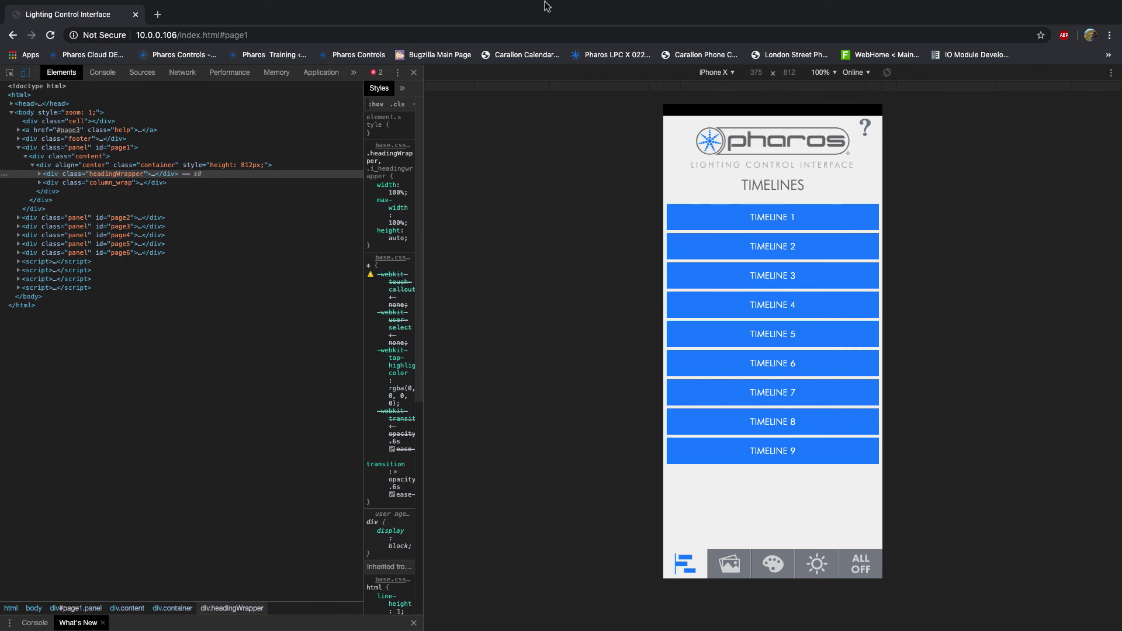
left_click(414, 72)
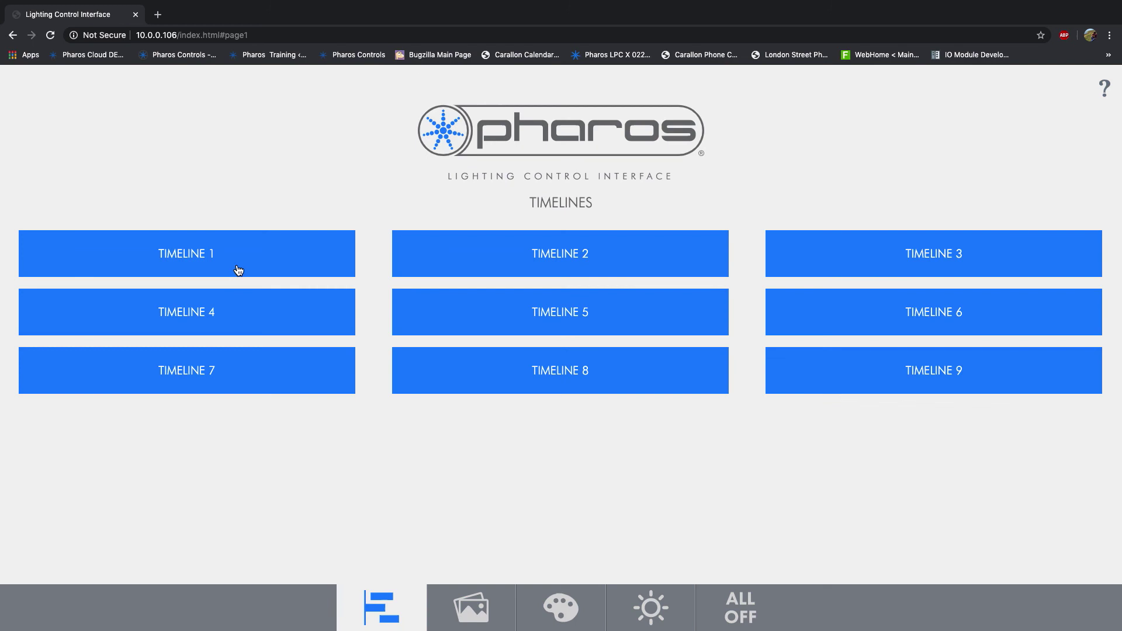
Trigger Timeline 2 and Timeline 3 from the custom interface, followed by Scene 2 and Scene 3
left_click(472, 257)
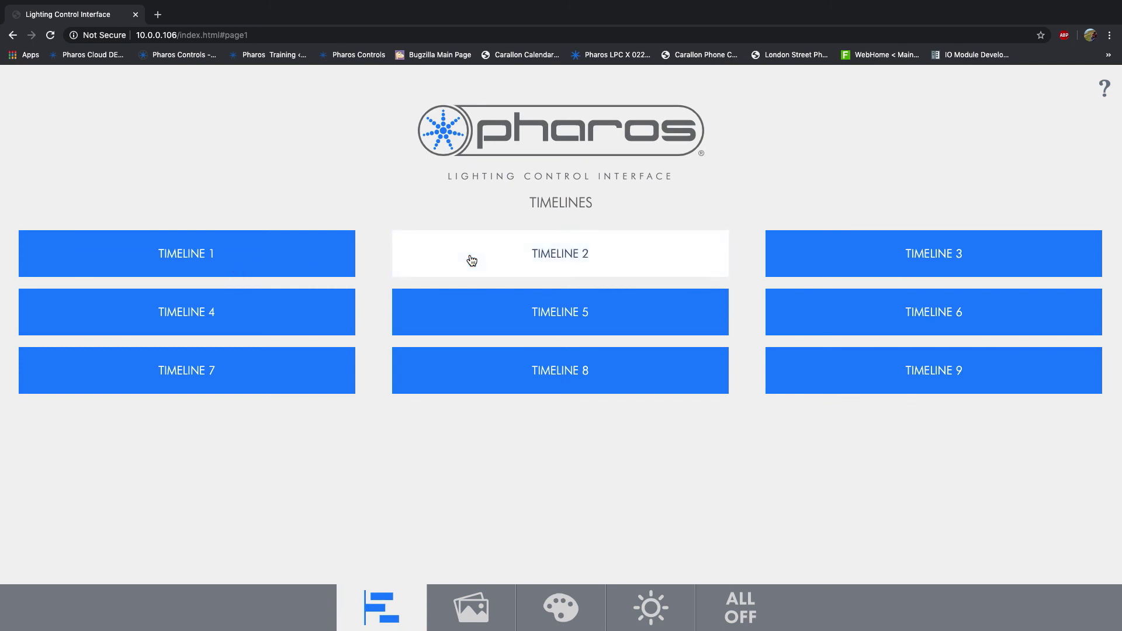
left_click(849, 262)
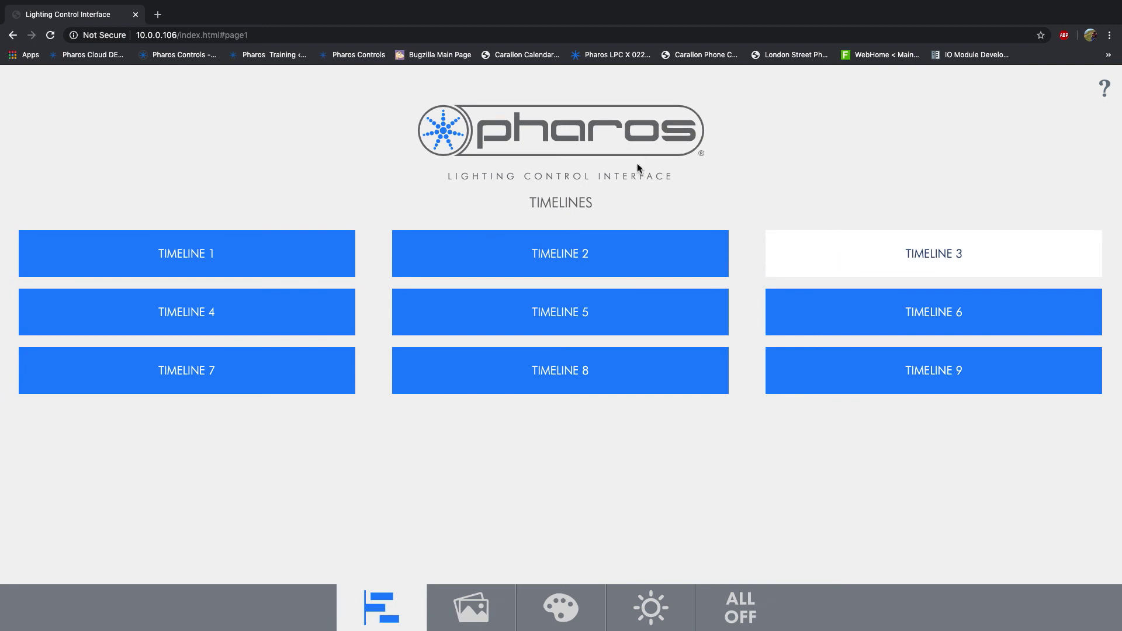
left_click(482, 619)
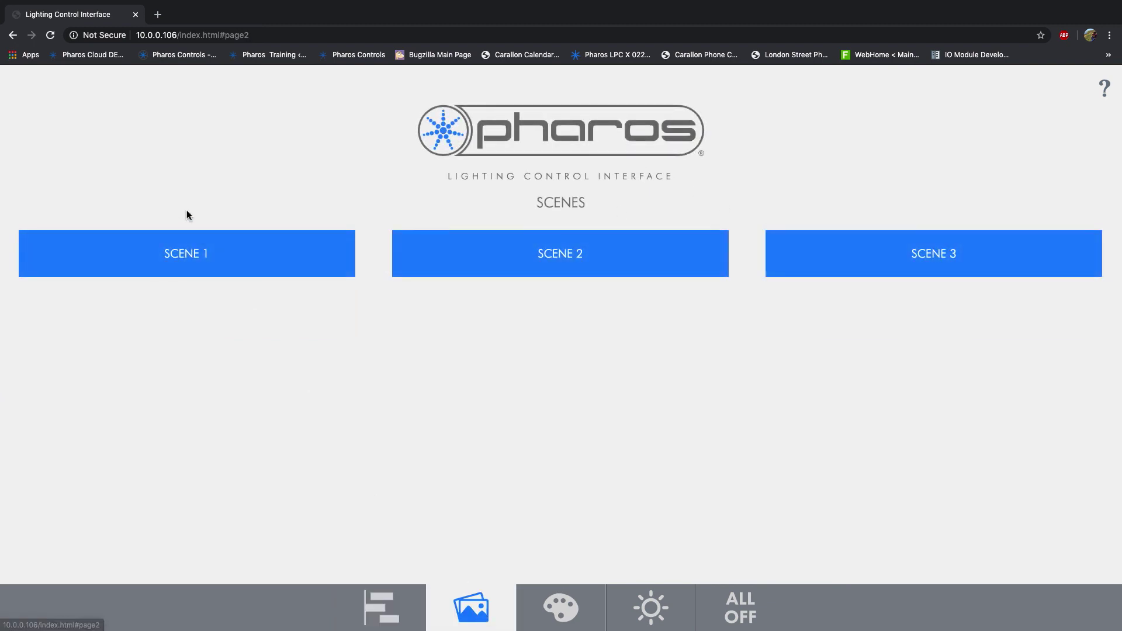
left_click(526, 262)
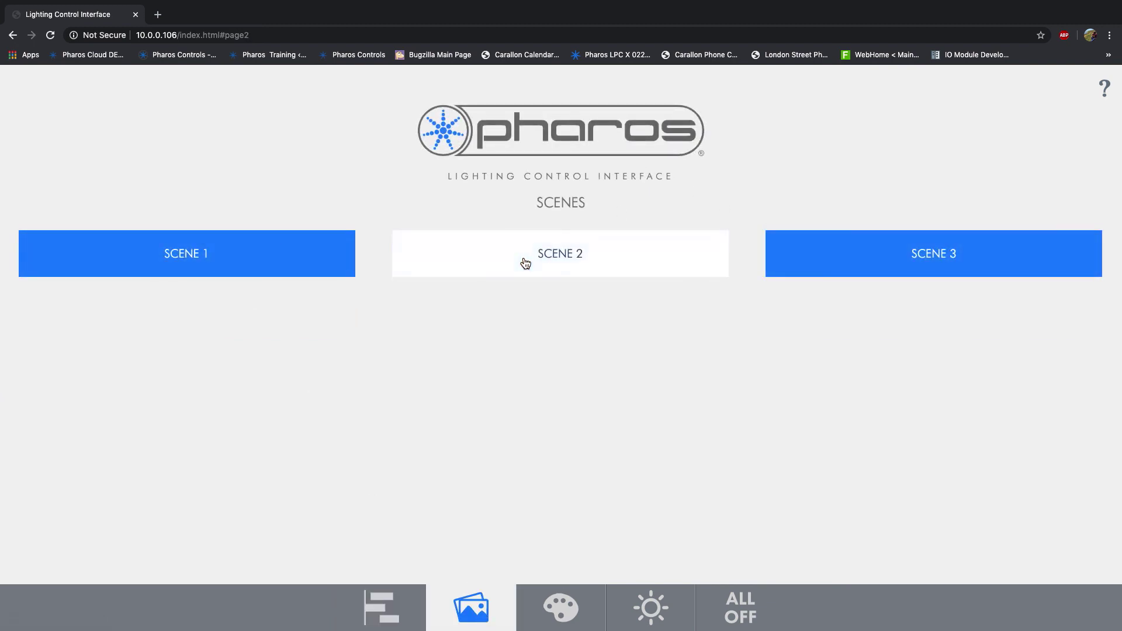
left_click(799, 261)
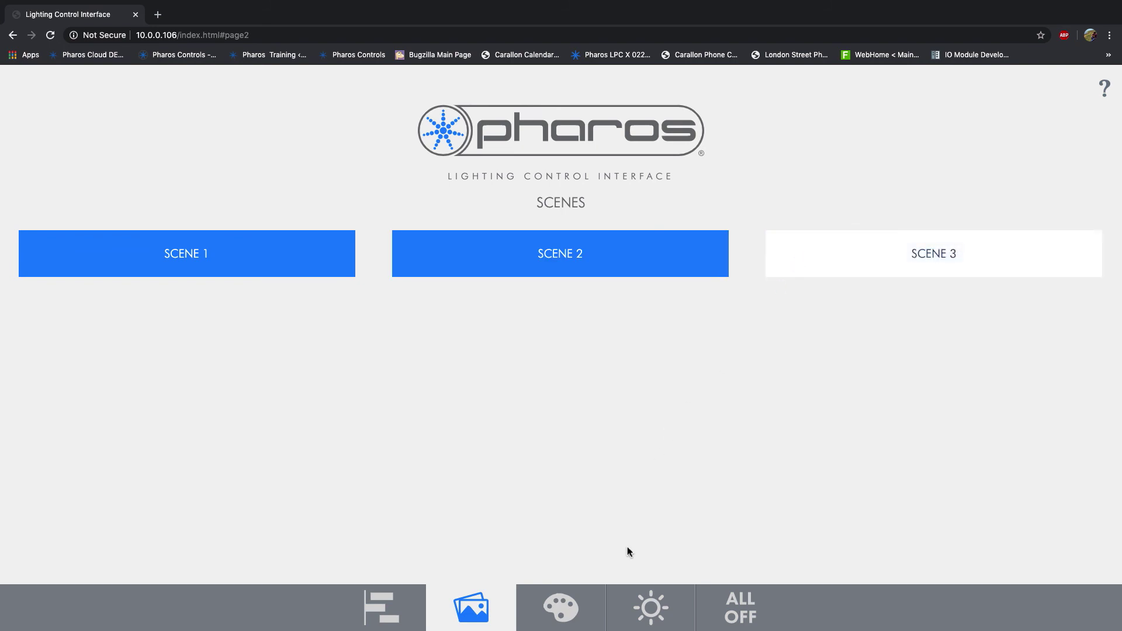
Adjust the colour and brightness of the Stairs group on the interface's Color Picker page
left_click(561, 608)
left_click(556, 229)
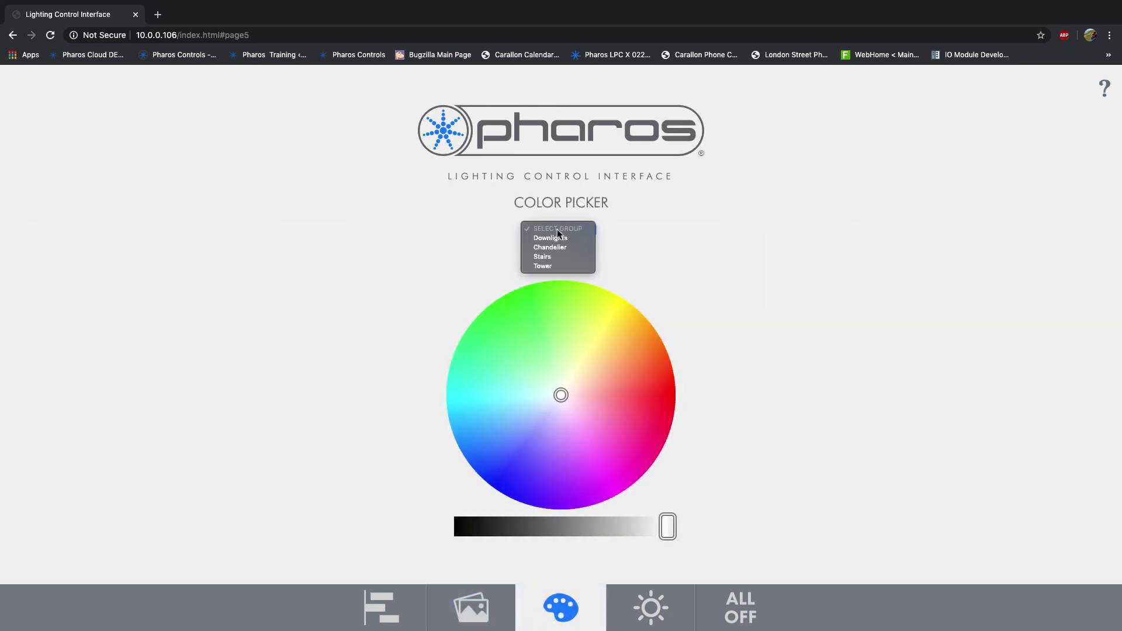
left_click(557, 260)
mouse_move(566, 350)
left_mouse_down()
mouse_move(544, 291)
mouse_move(626, 446)
mouse_move(390, 339)
mouse_move(441, 210)
left_mouse_up()
mouse_move(669, 526)
left_mouse_down()
mouse_move(516, 522)
mouse_move(711, 521)
mouse_move(703, 531)
left_mouse_up()
Set the group intensities to 20 for Downlights, 34 for Chandelier, 44 for Stairs and 51 for Tower
left_click(656, 608)
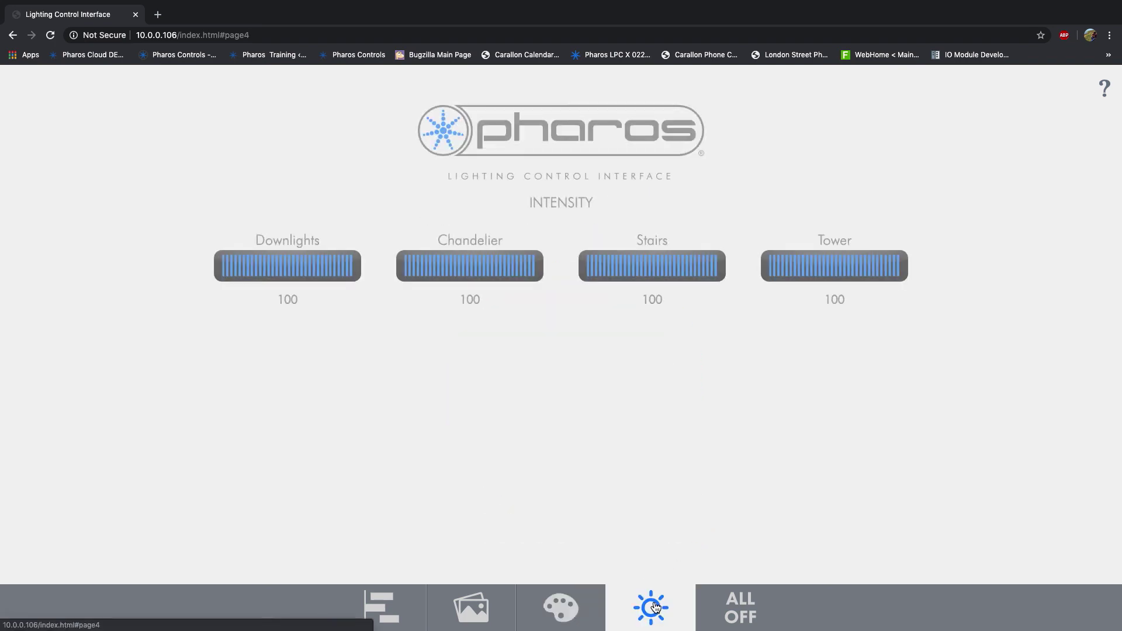
left_click_drag(709, 257, 643, 262)
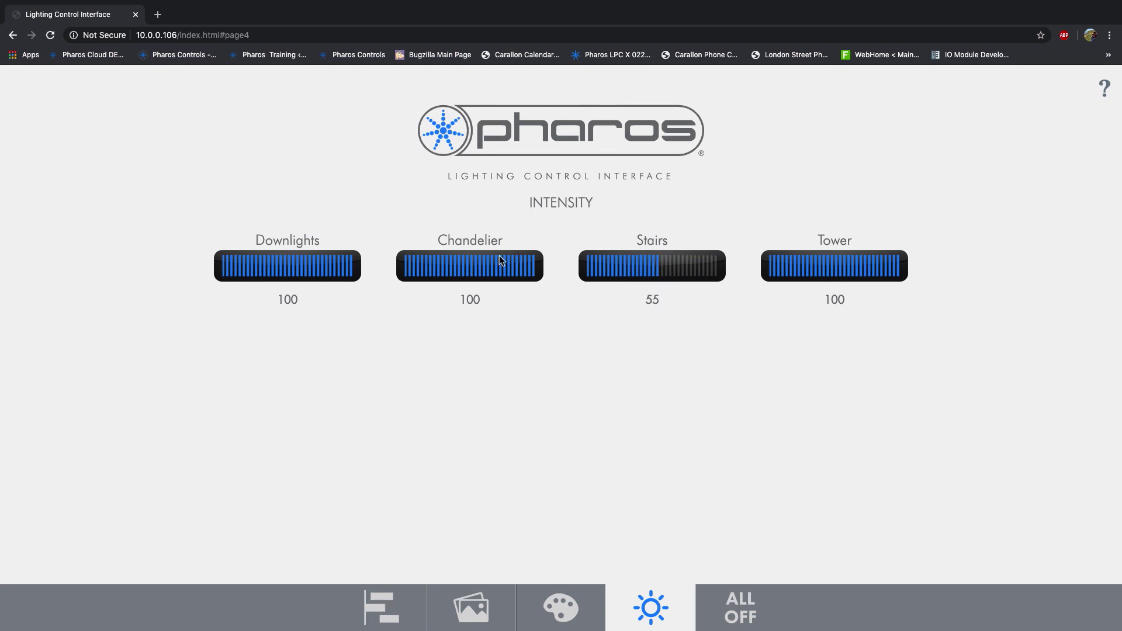
left_click_drag(503, 260, 449, 260)
left_click_drag(300, 263, 250, 264)
left_click(870, 262)
left_click(848, 269)
left_click(646, 267)
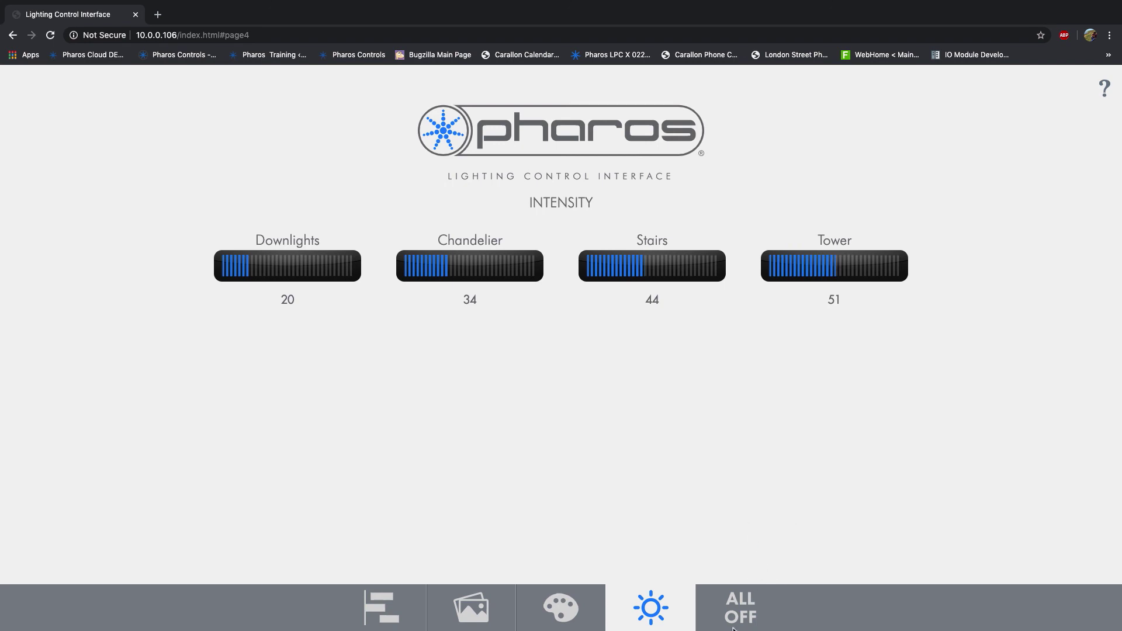
Turn all lighting off from the interface, return to its Timelines page and close it to get back to Designer
left_click(739, 611)
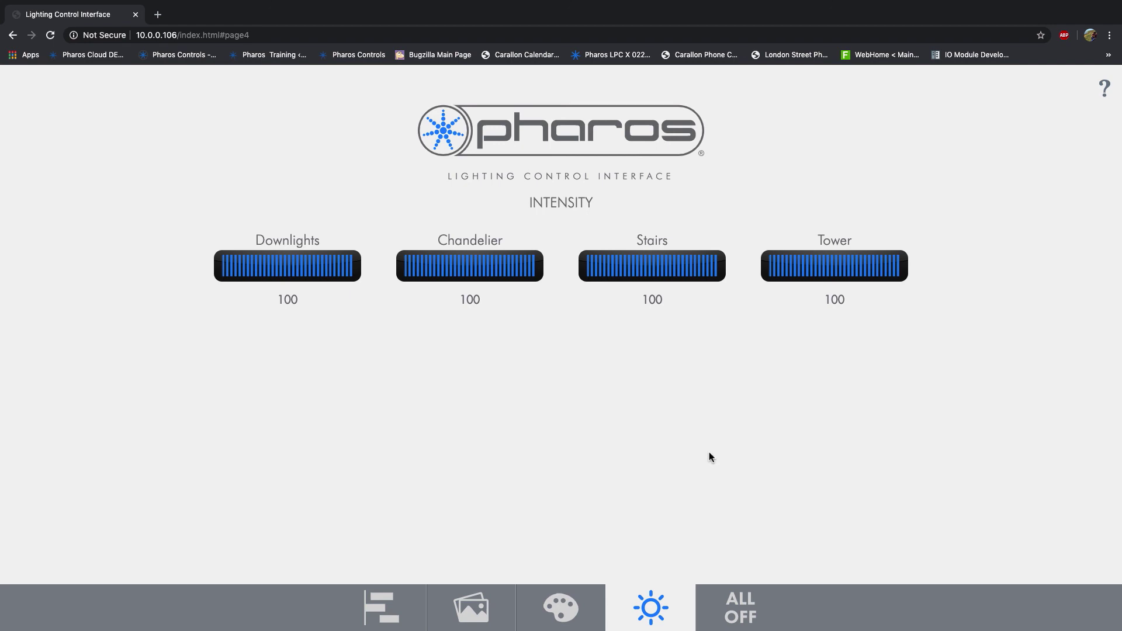
left_click(392, 602)
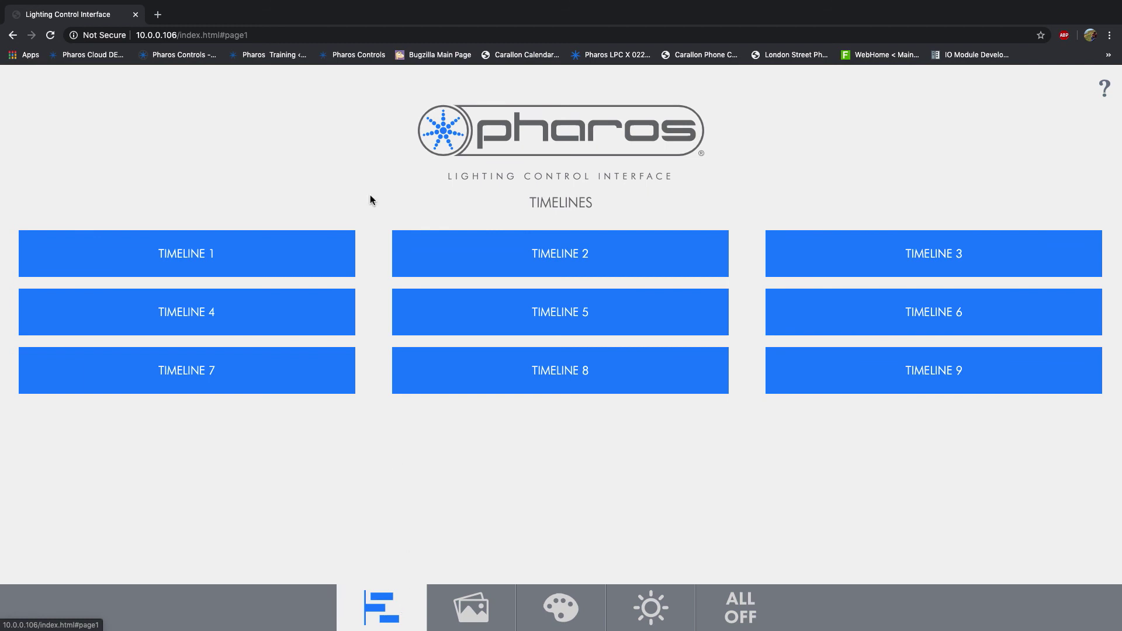
left_click(135, 14)
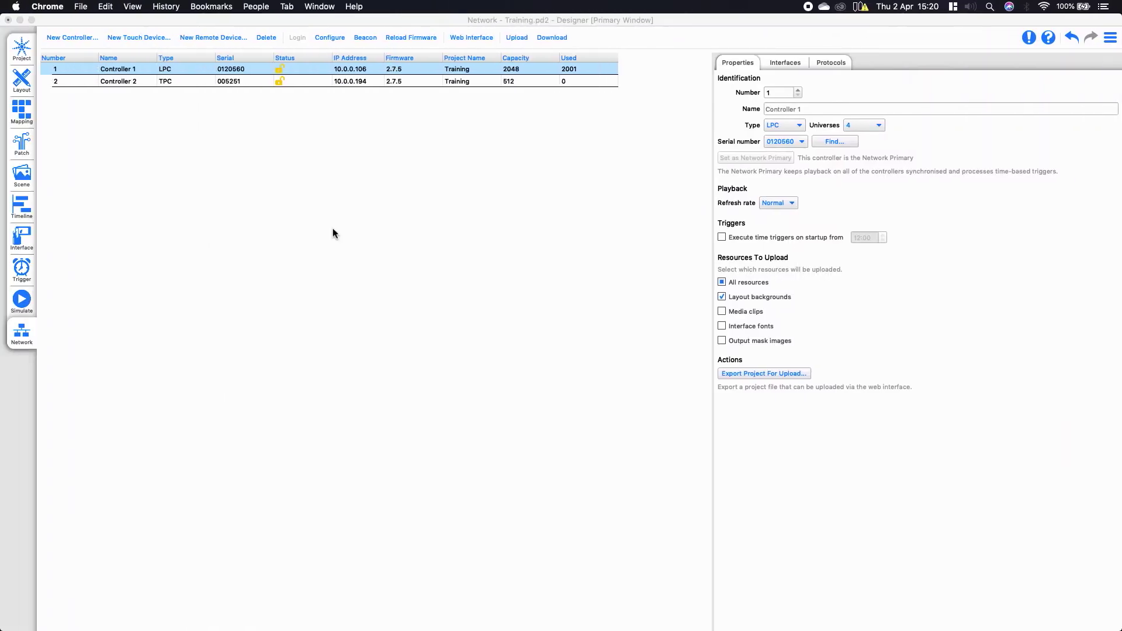